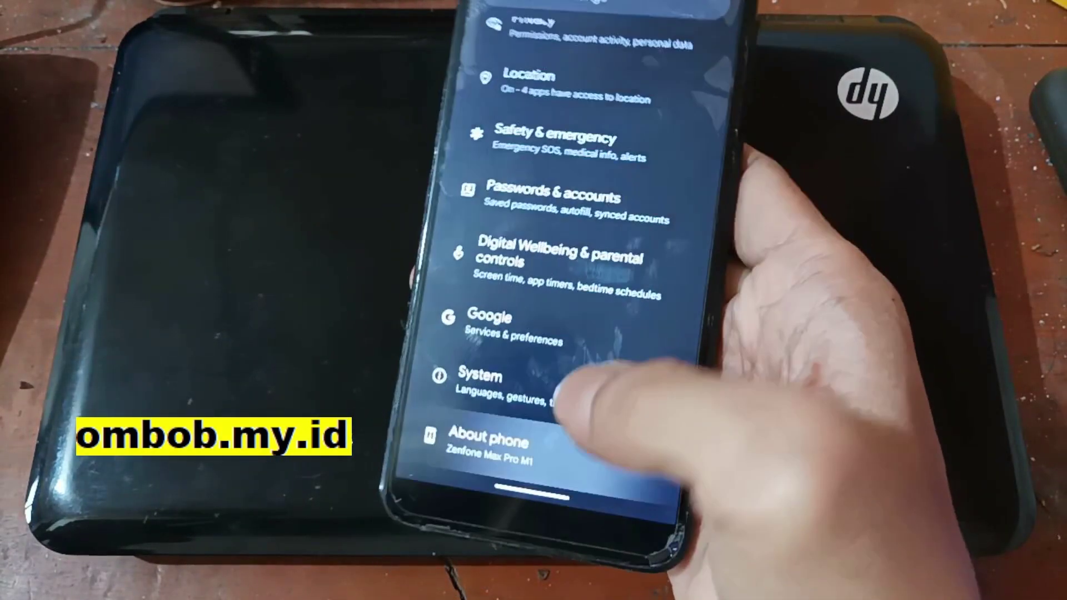
In About phone, open the Android version details to confirm Android 13, kernel and build number.
scroll(556, 278, "down", 5)
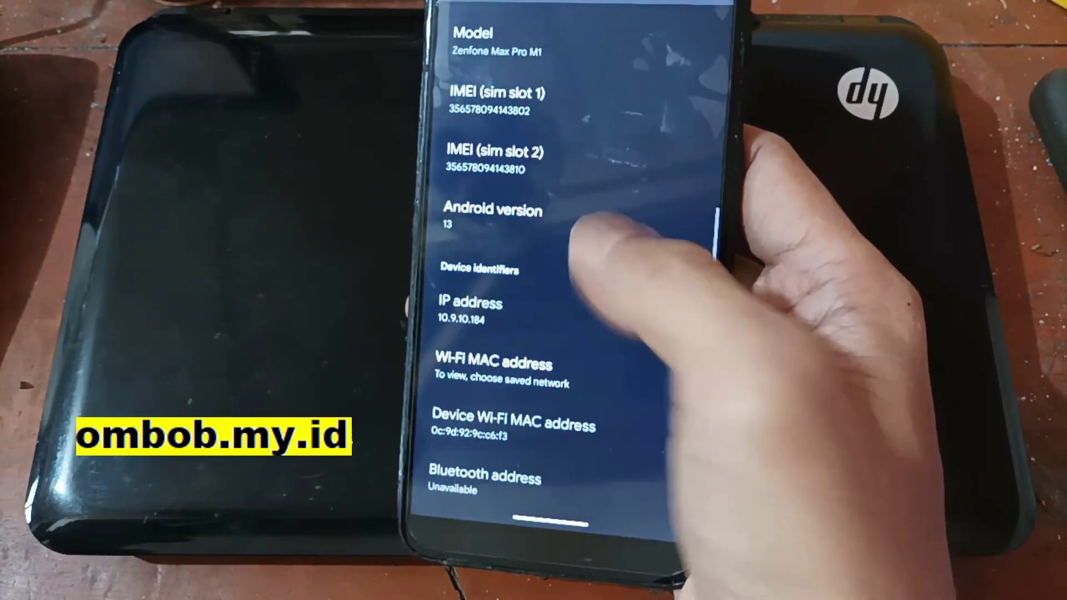
scroll(556, 267, "up", 3)
left_click(534, 308)
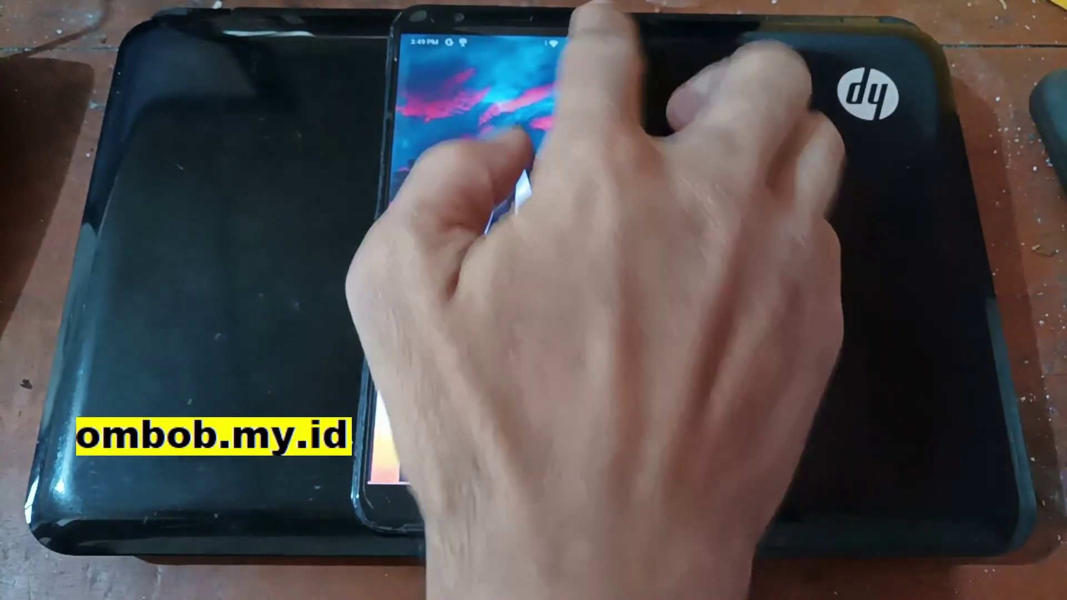
Expand the quick settings panel and launch the phone's Settings app.
left_click_drag(506, 41, 548, 217)
left_click_drag(517, 184, 517, 389)
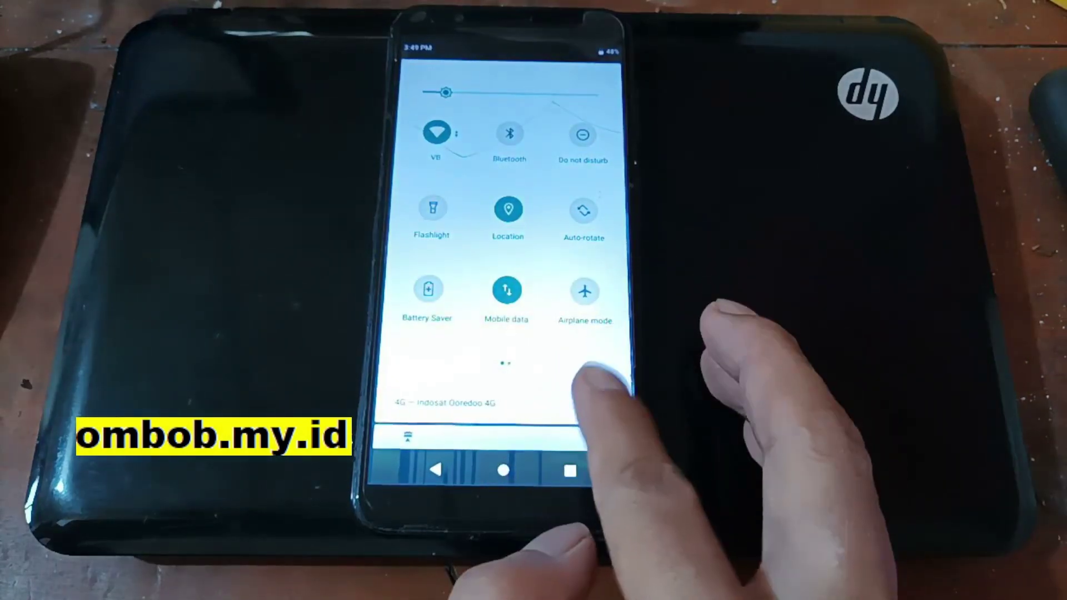
left_click(614, 405)
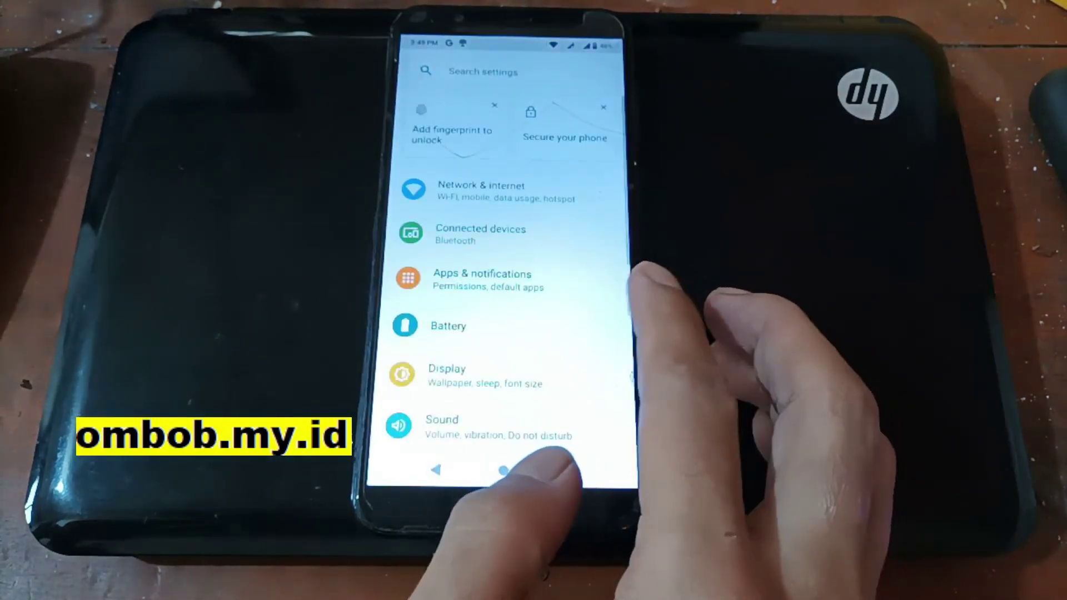
Dismiss the Secure your phone suggestion card and go to the System page.
left_click_drag(548, 383, 567, 234)
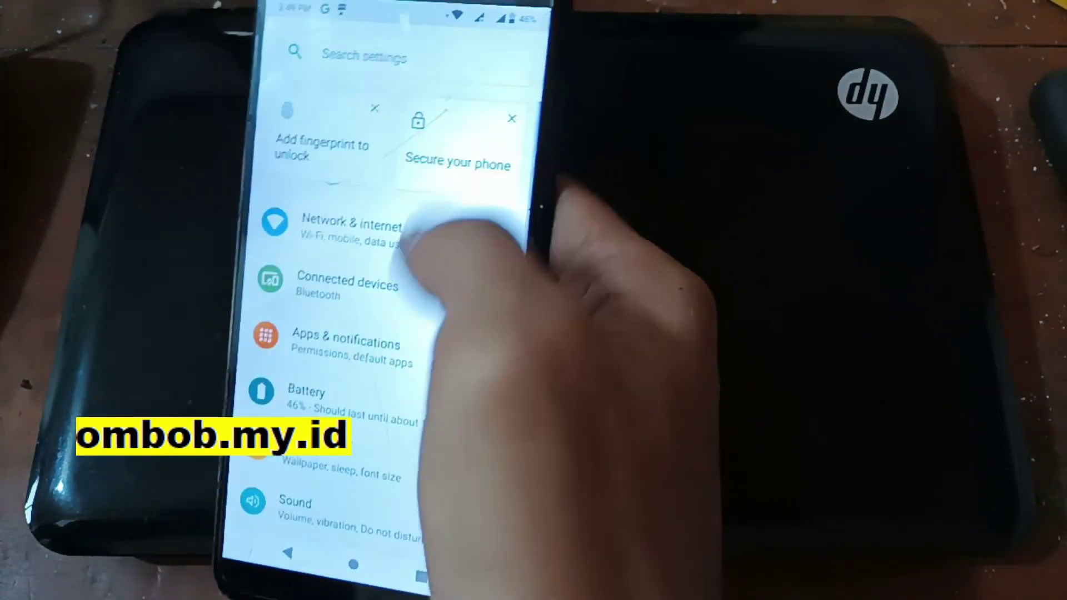
left_click(524, 111)
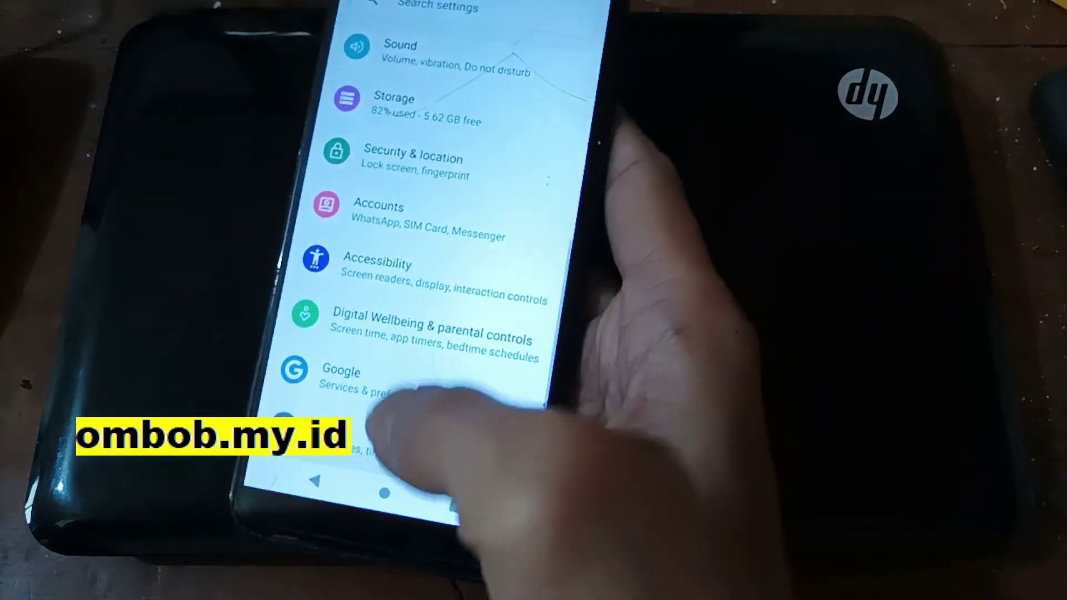
left_click(400, 428)
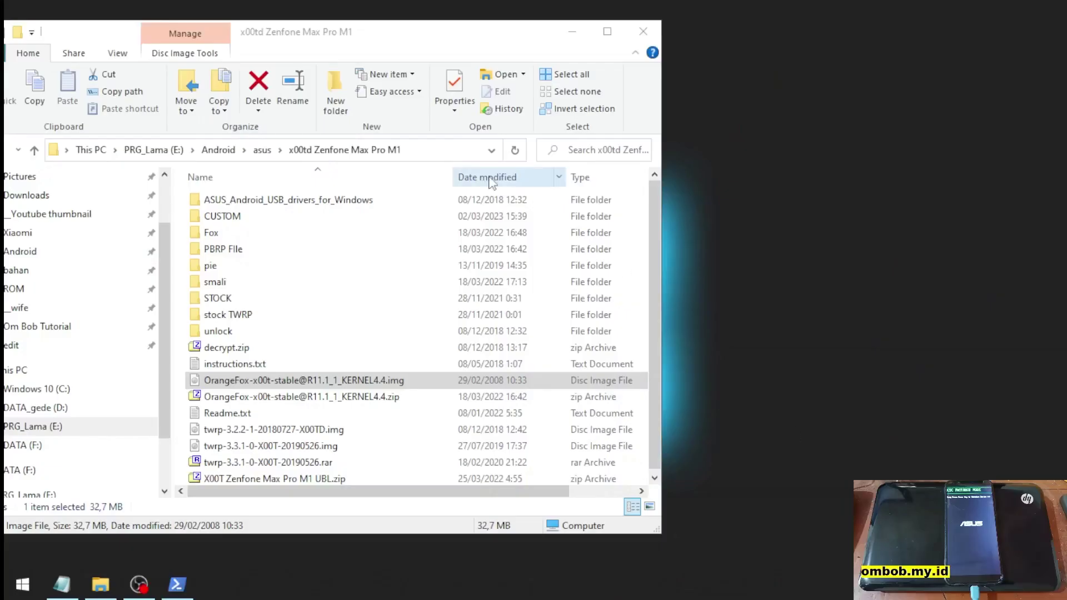
Bring the Zenfone Max Pro M1 folder to the front and close the instructions notes.
left_click(453, 34)
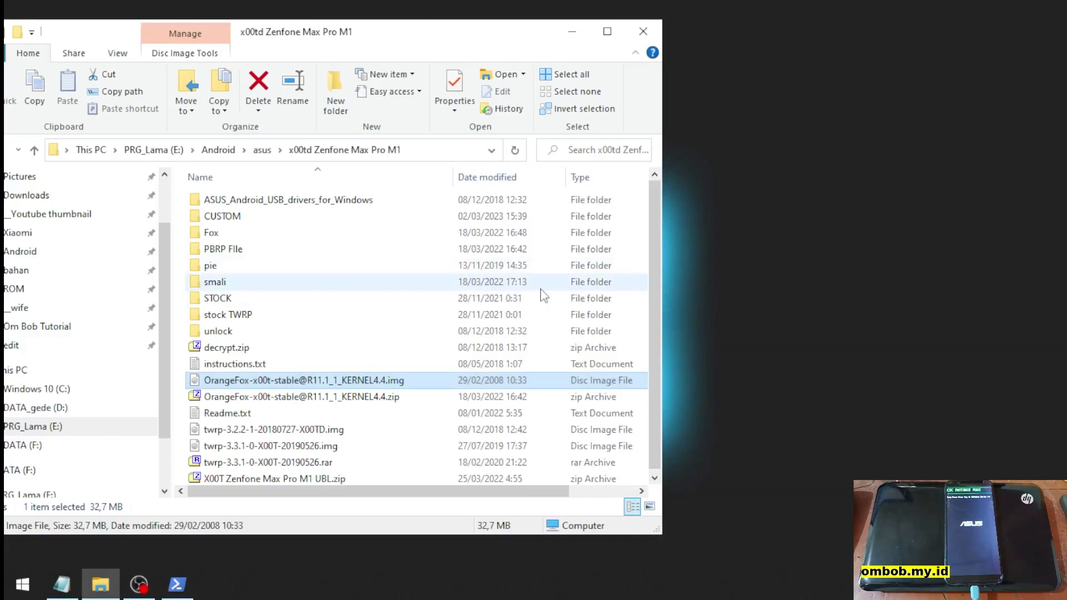
left_click(61, 584)
left_click(228, 315)
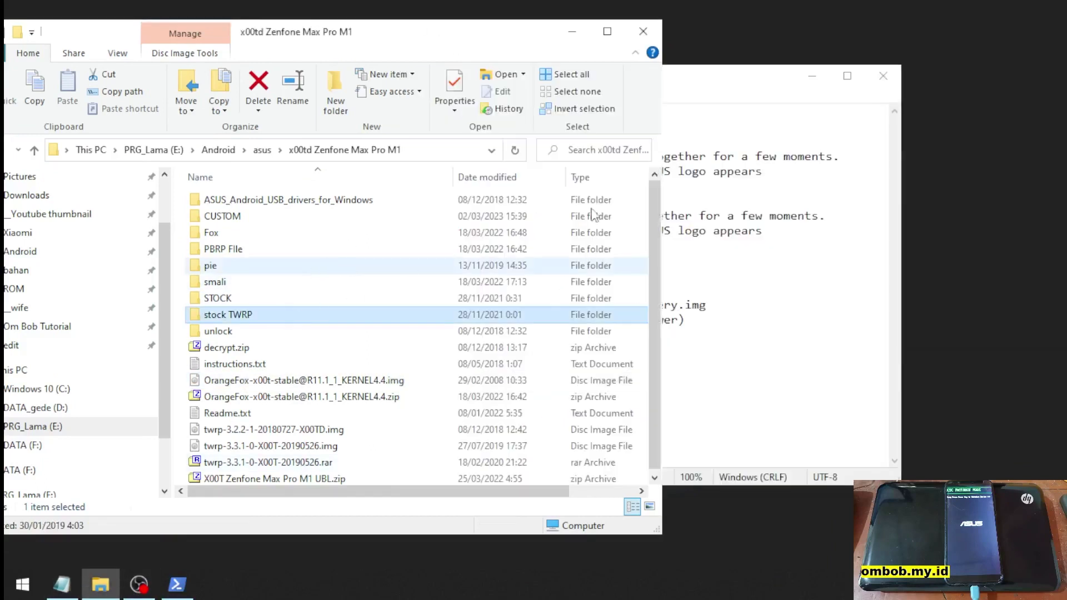
left_click(820, 83)
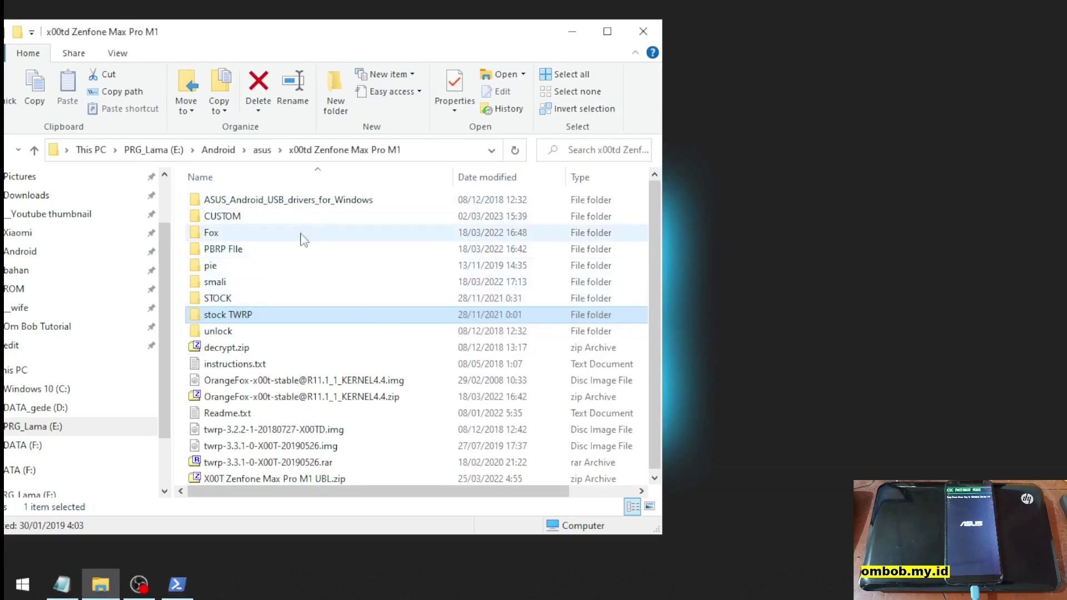
Enter the unlock folder and launch a PowerShell window there.
double_click(218, 331)
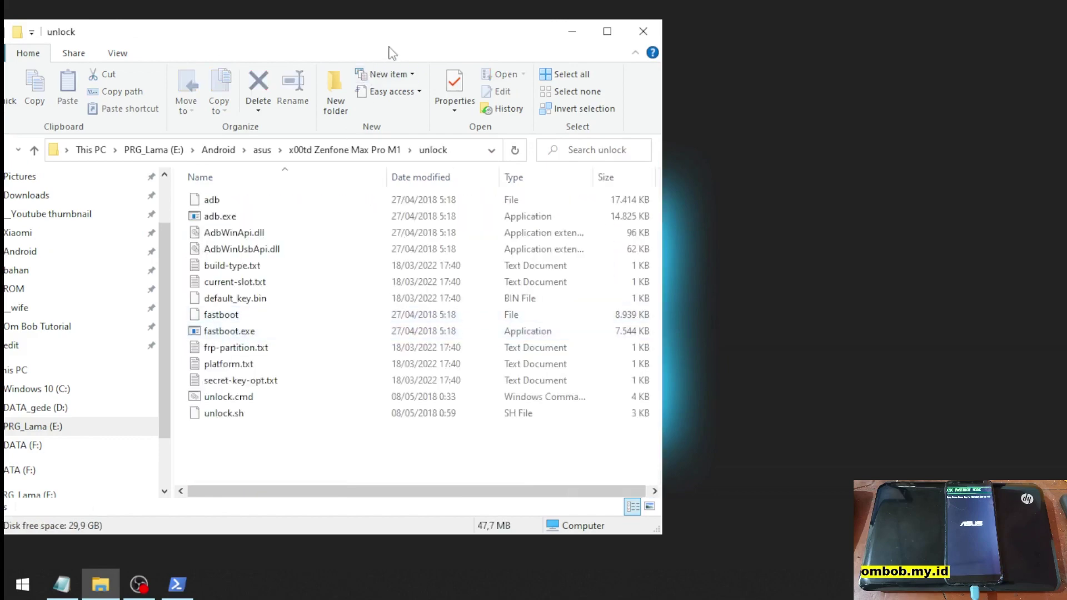
right_click(257, 447, "shift")
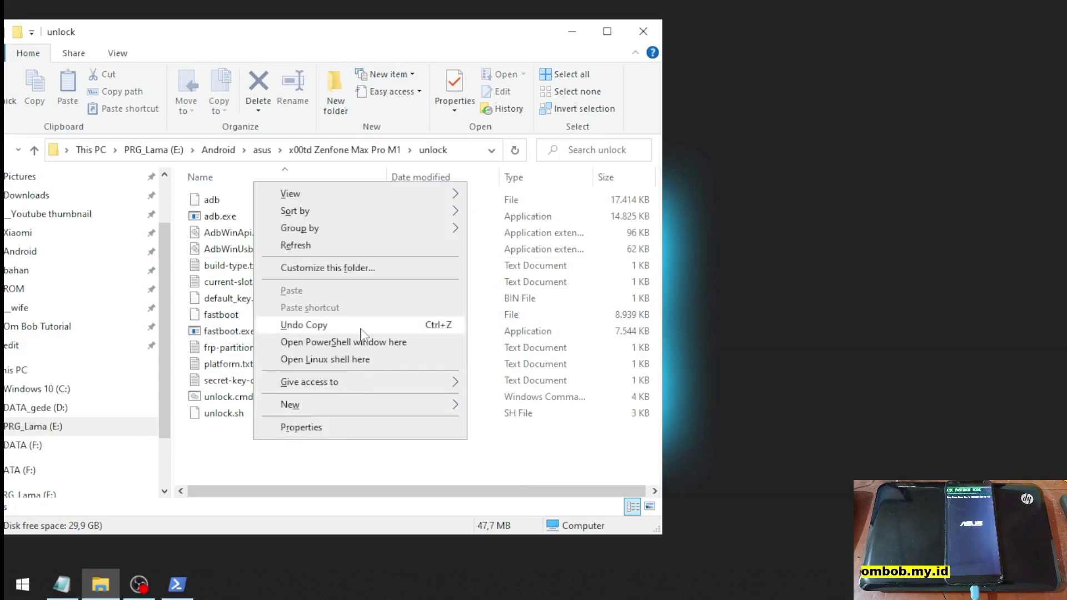
left_click(368, 340)
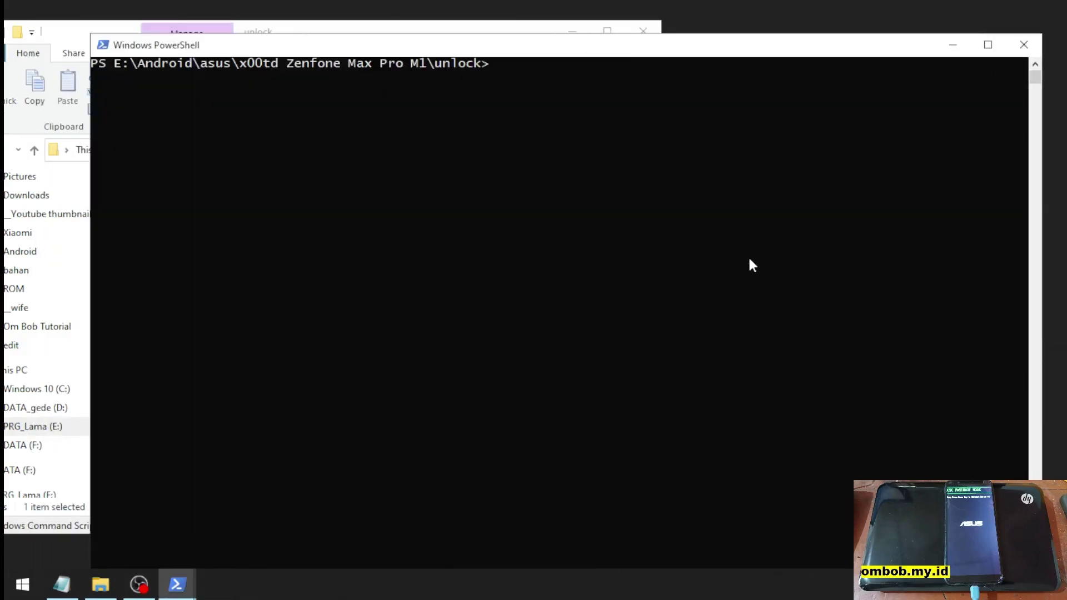
Run .\unlock.cmd, tab-completed from 'un', until it reports FRP unlock successful.
type("un")
key("Tab")
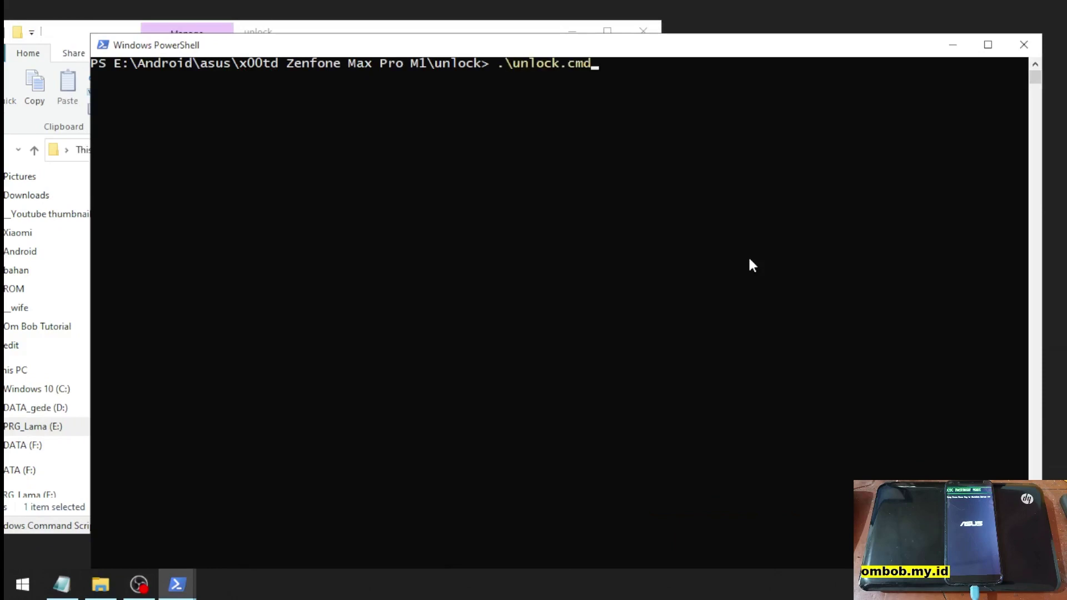
left_click(531, 29)
left_click_drag(760, 54, 709, 50)
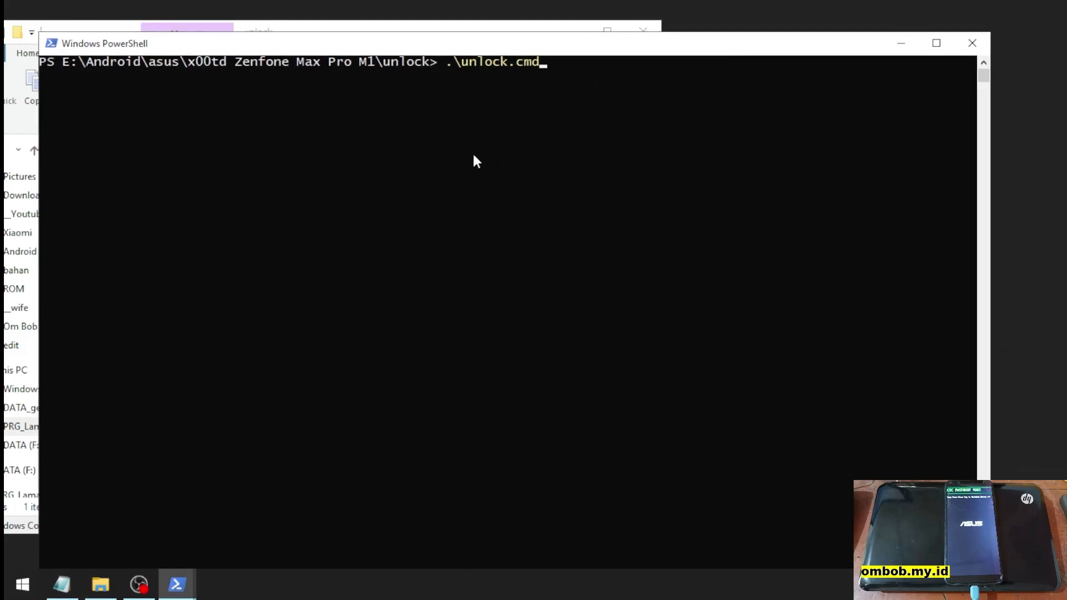
key("Return")
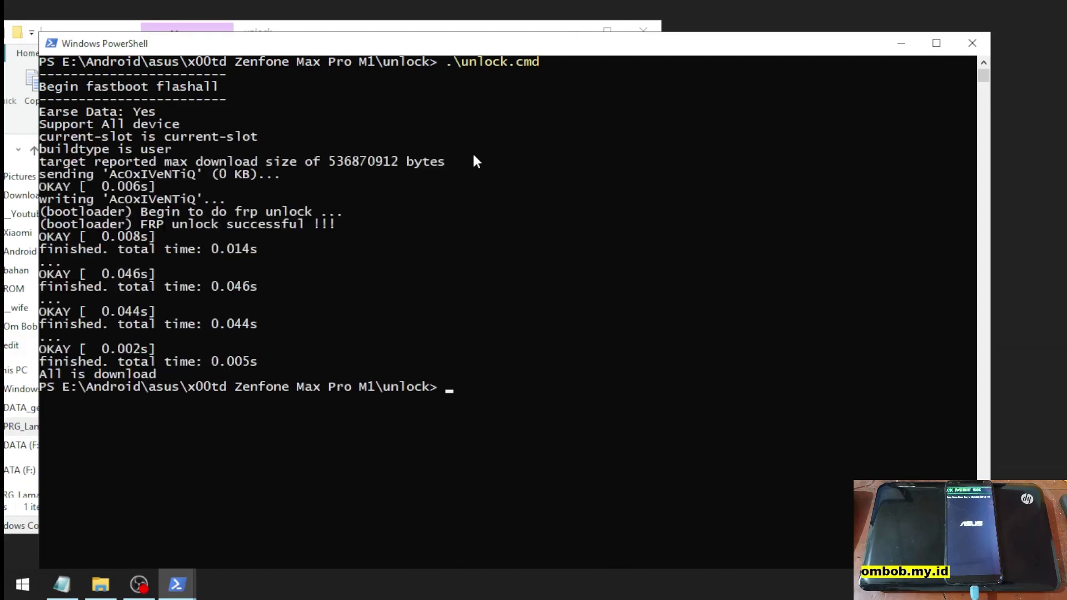
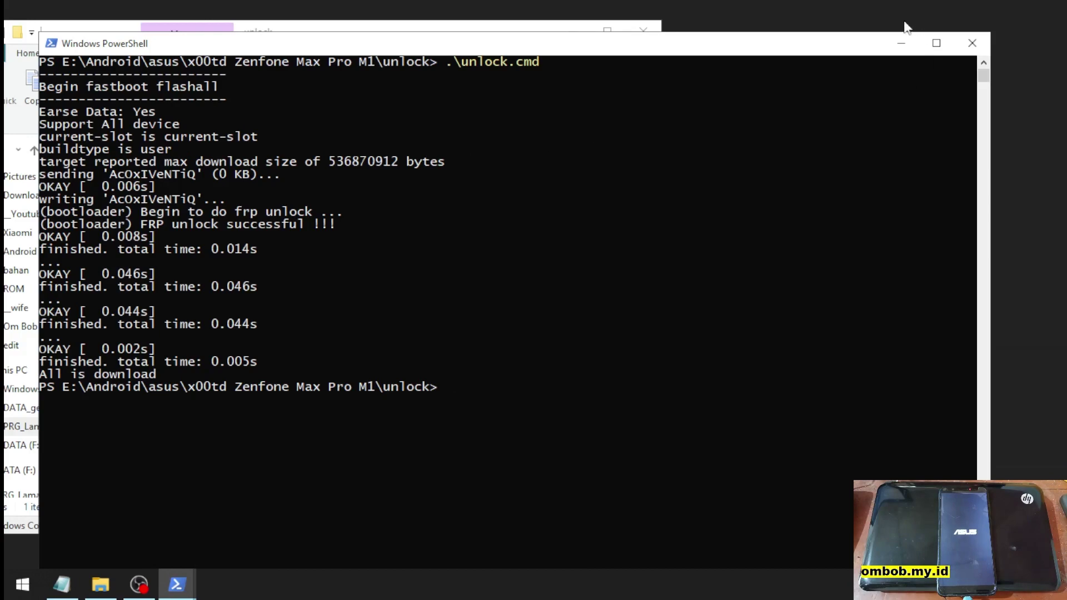
Minimize PowerShell and move the Max Pro M1 notes window left over the unlock folder.
left_click(902, 43)
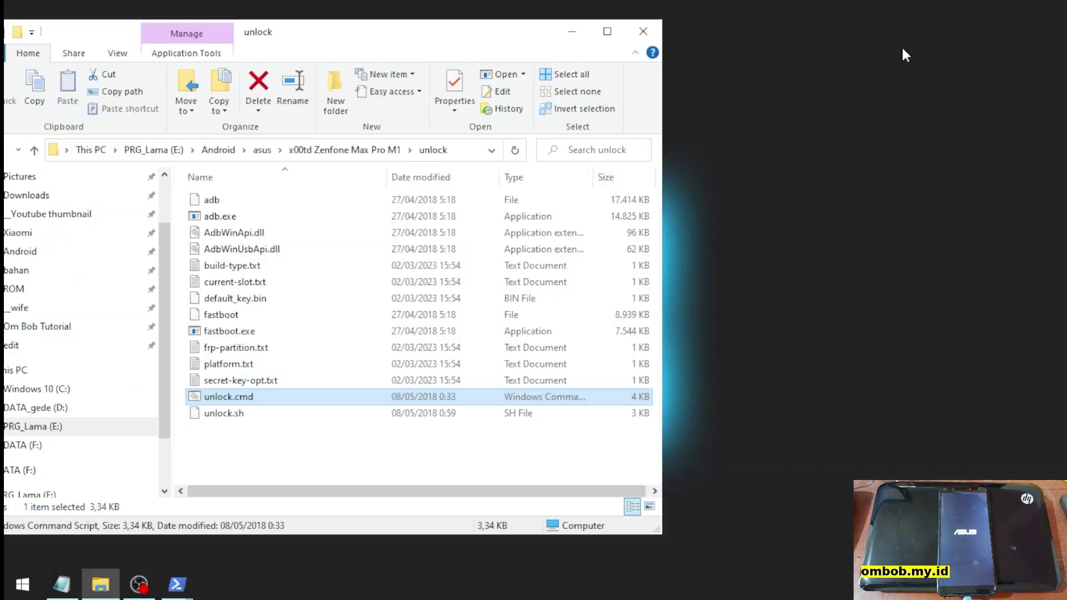
left_click(385, 459)
left_click(62, 585)
left_click(630, 231)
left_click_drag(688, 91, 384, 77)
left_click(346, 178)
left_click(300, 147)
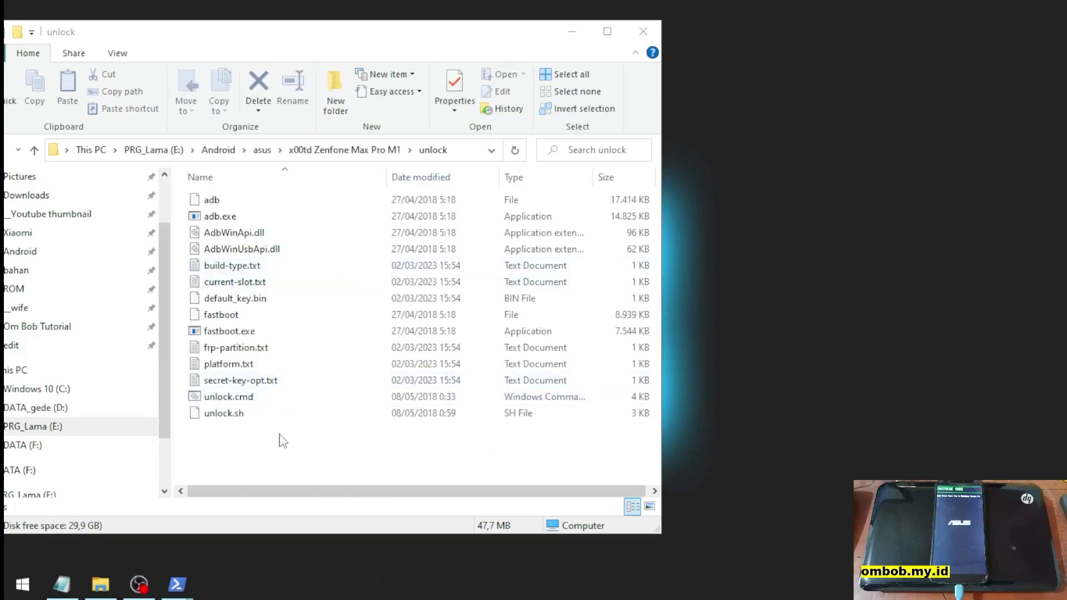
Bring the unlock folder with adb, fastboot and unlock.cmd forward, keeping the recorder hidden.
left_click(282, 441)
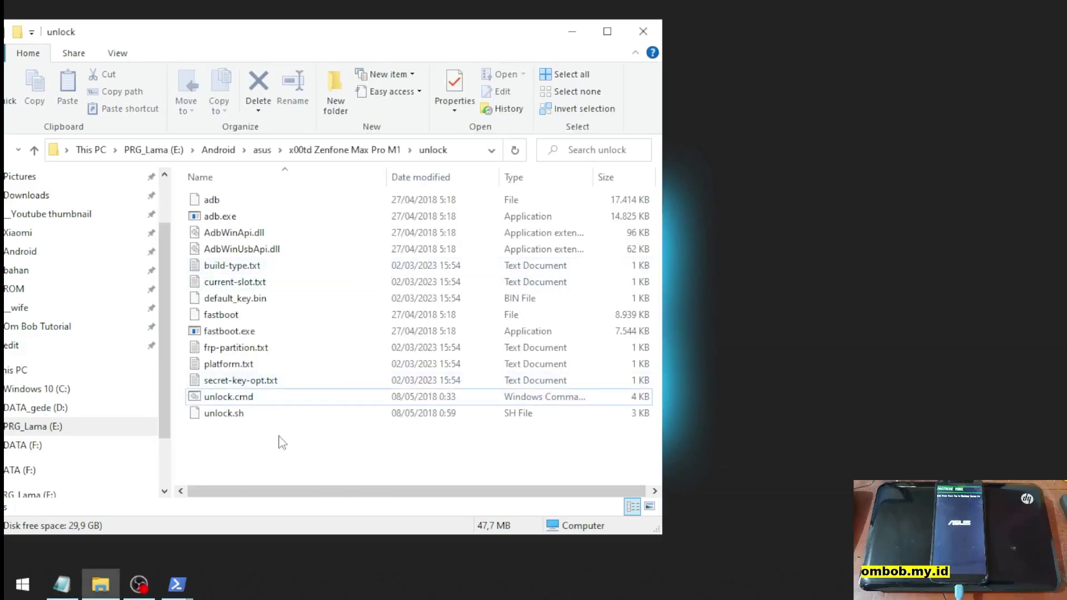
left_click(141, 584)
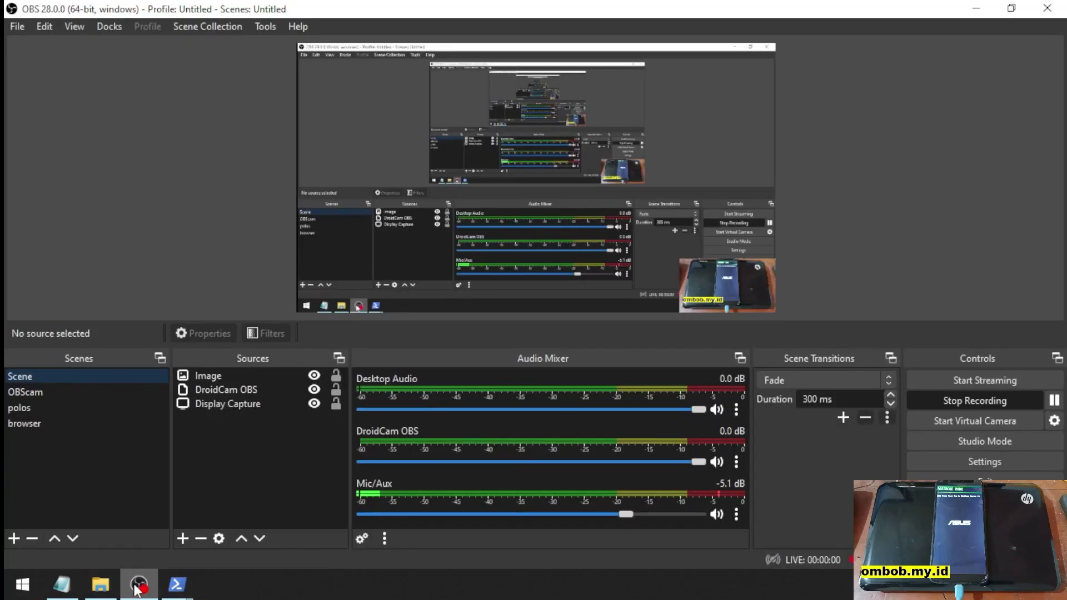
left_click(139, 581)
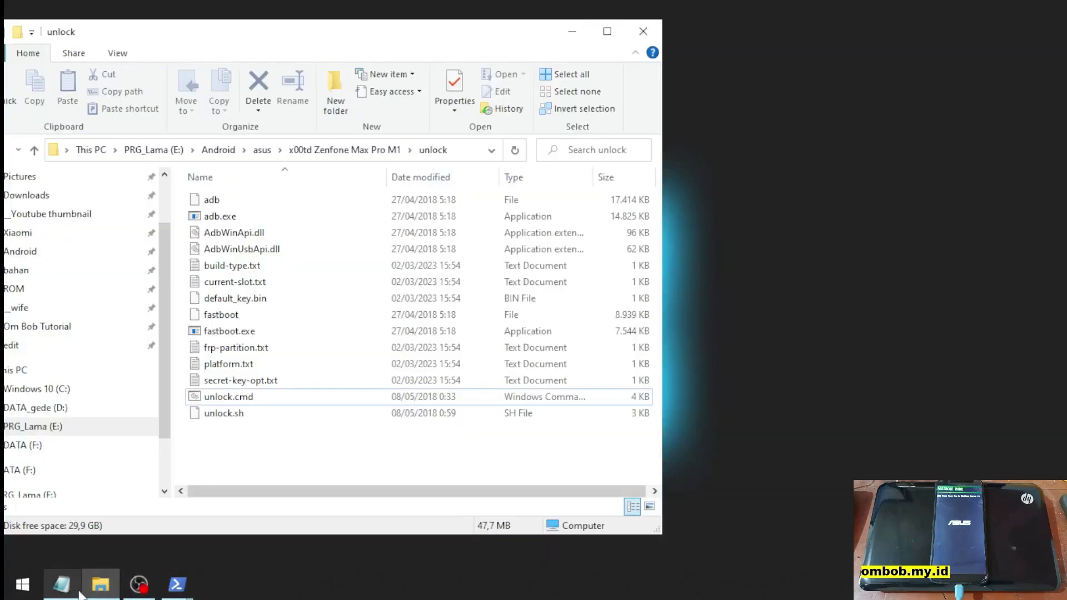
Move the Max Pro M1.txt notes to the right and copy 'fastboot flash recovery' from them.
left_click(62, 584)
left_click_drag(448, 80, 767, 87)
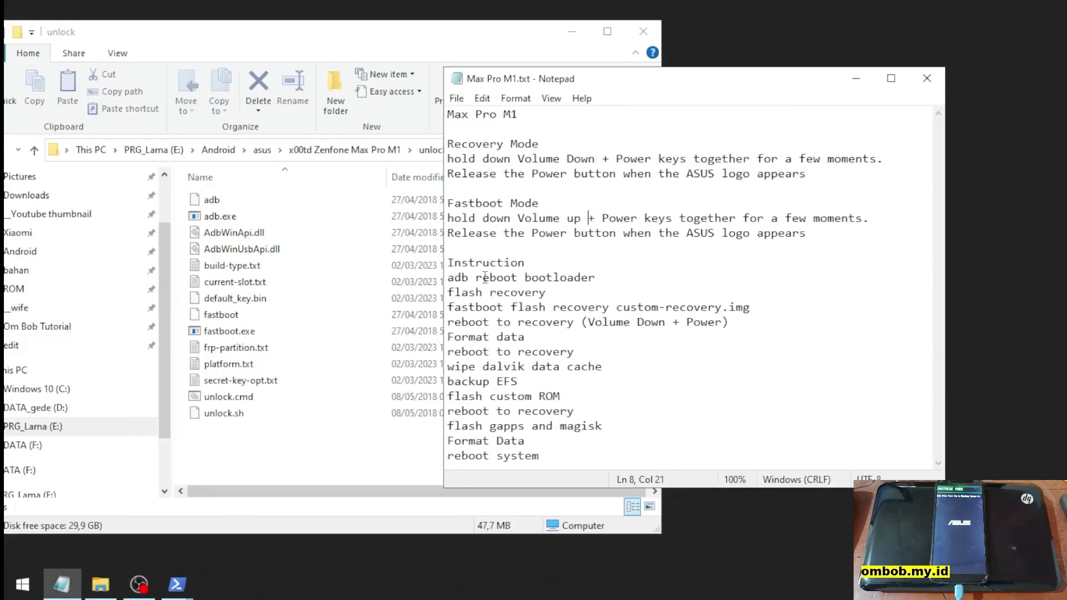
left_click_drag(448, 307, 616, 307)
right_click(607, 306)
left_click(625, 355)
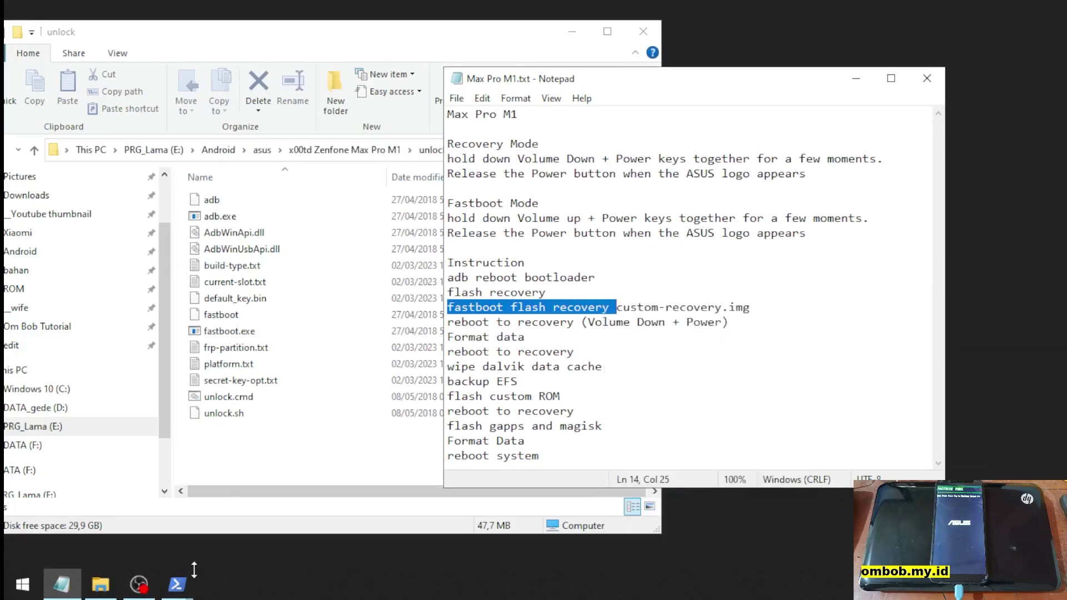
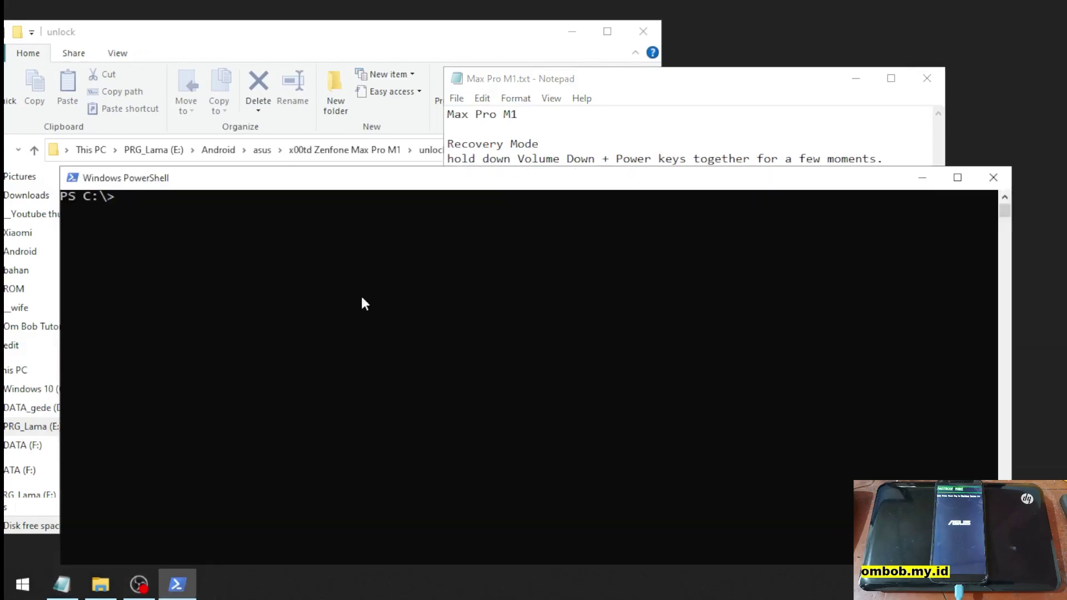
Flash the OrangeFox .img onto the recovery partition with 'fastboot flash recovery'.
right_click(362, 302)
left_click(352, 64)
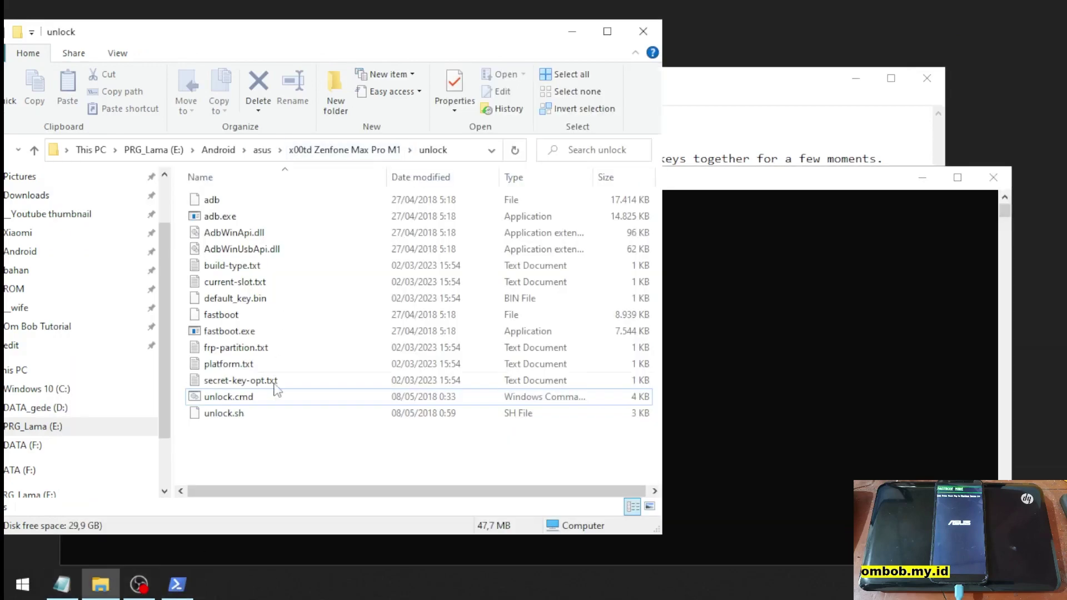
left_click(307, 154)
left_click_drag(255, 381, 714, 330)
key("Return")
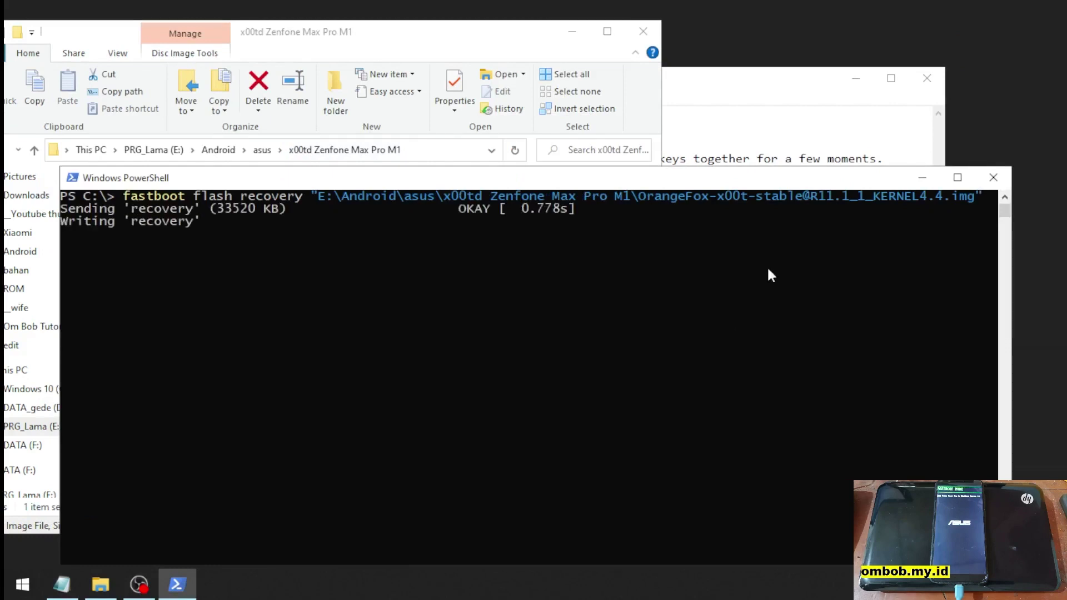
Read through the notes' hardware-key instructions for booting the phone into Recovery Mode.
left_click(749, 105)
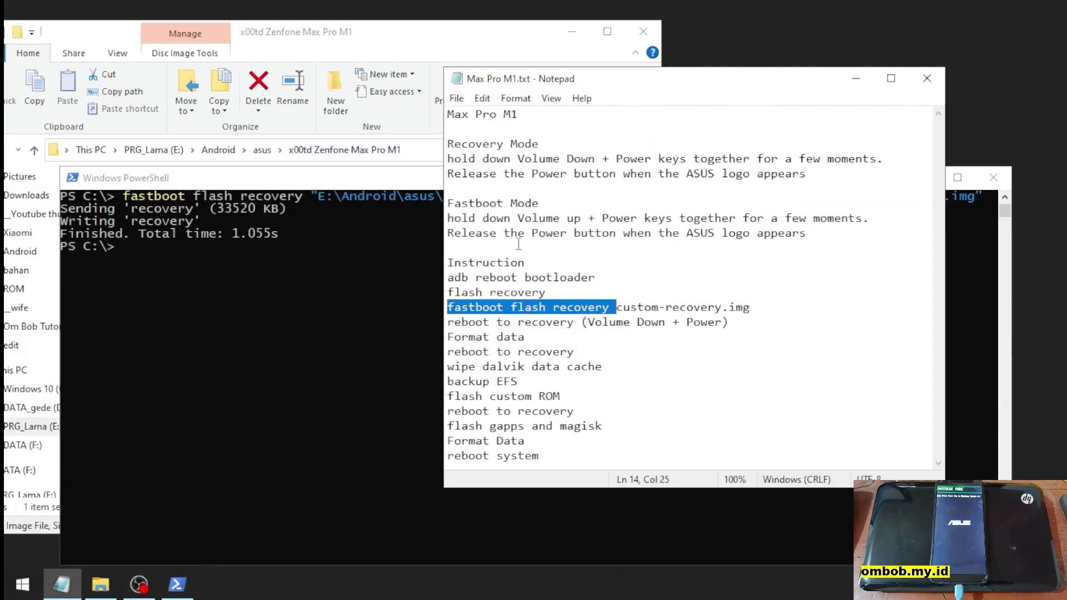
left_click(673, 307)
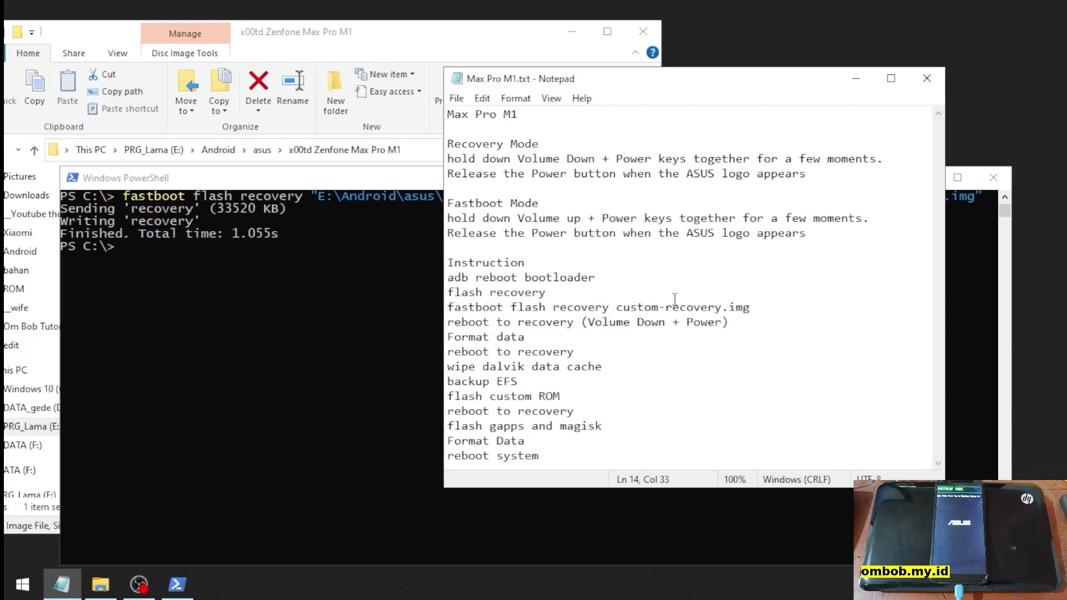
left_click_drag(448, 143, 594, 173)
left_click(605, 159)
key("Right")
key("Right")
key("Right")
key("Right")
key("Down")
key("Left")
key("Left")
key("Left")
key("Left")
key("Left")
key("Left")
key("Left")
key("Left")
key("Left")
key("Left")
key("Left")
key("Left")
key("Left")
key("Left")
key("Left")
key("Left")
key("Left")
key("Left")
key("Left")
key("Left")
key("Right")
key("Right")
key("Right")
key("Right")
key("Right")
key("Right")
key("Right")
key("Right")
key("Right")
key("Right")
key("Right")
key("Right")
key("Right")
key("Right")
key("Right")
key("Right")
key("Right")
key("Right")
key("Right")
key("Right")
key("Right")
key("Right")
key("Right")
key("Right")
key("Right")
key("Right")
key("Right")
key("Right")
key("Right")
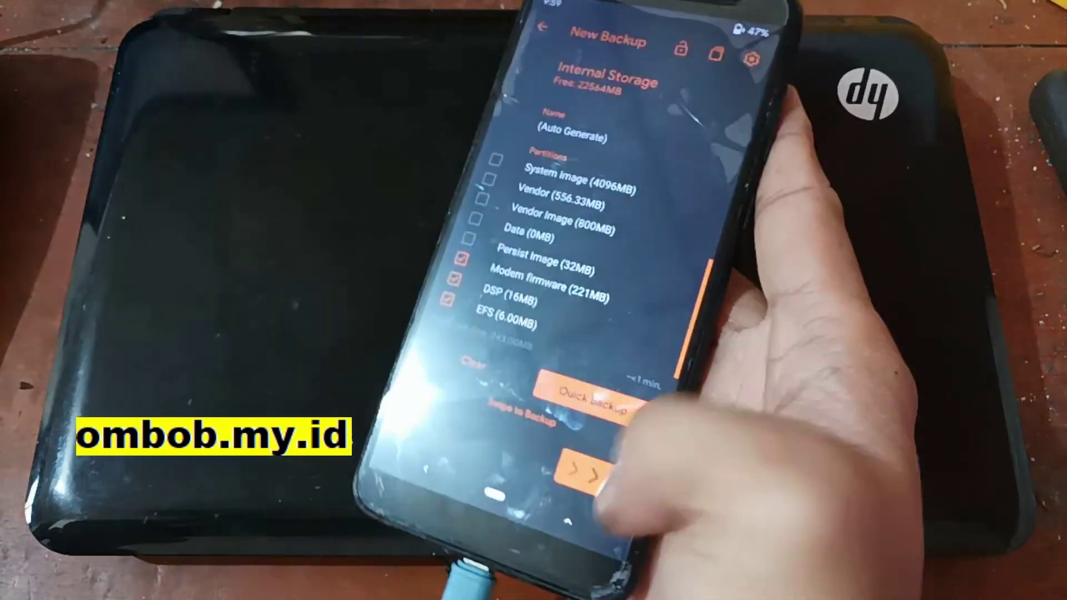
Swipe to start the 243 MB backup of the selected partitions to internal storage.
left_click_drag(422, 470, 639, 476)
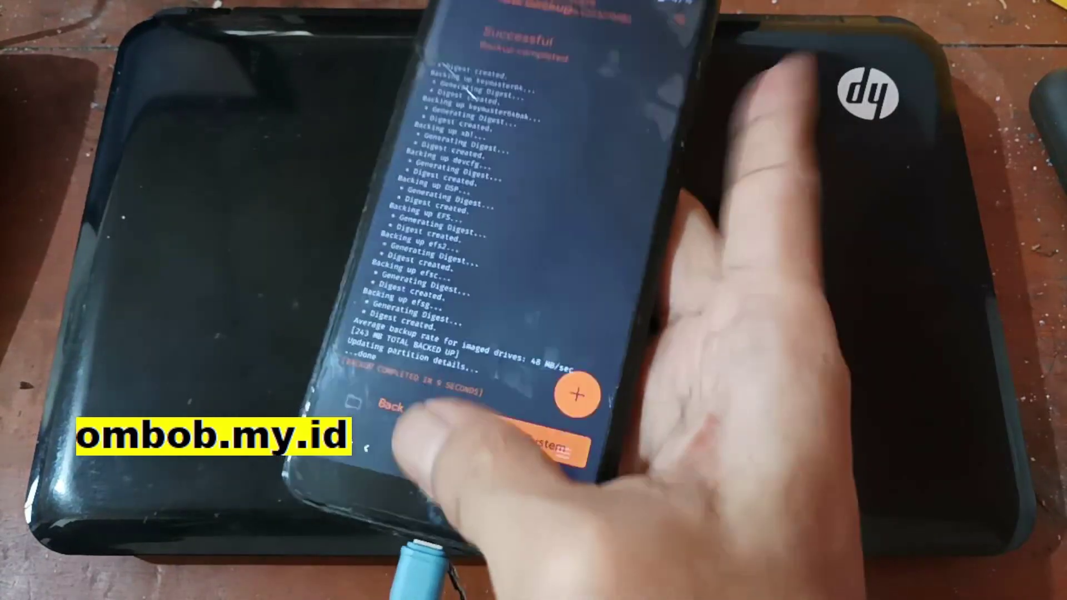
Wipe Dalvik / ART Cache, Cache and Data from the Wipe tab, then go back.
left_click(457, 487)
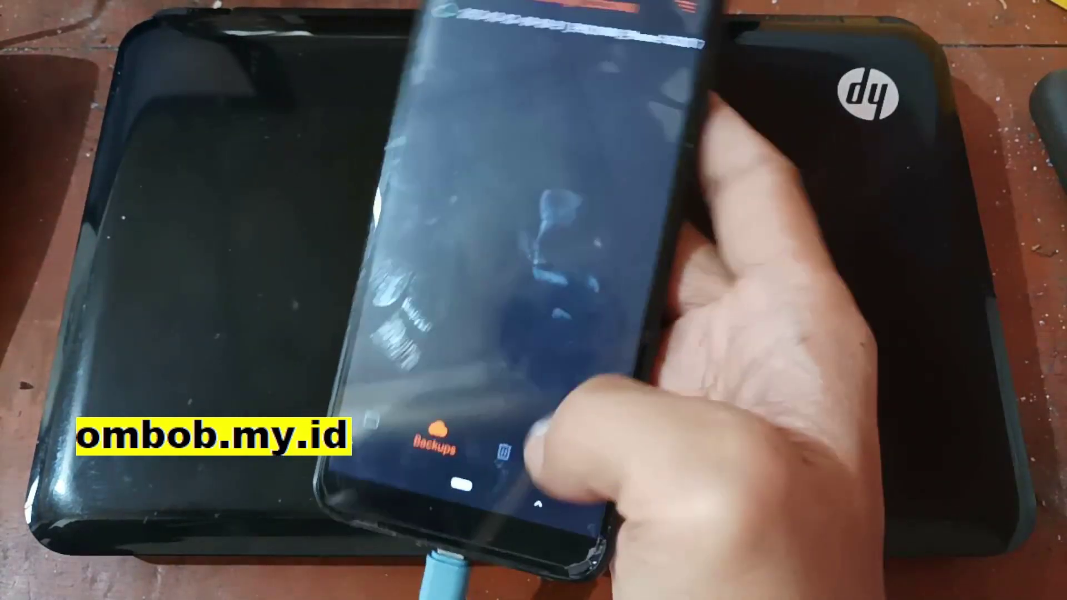
left_click(503, 464)
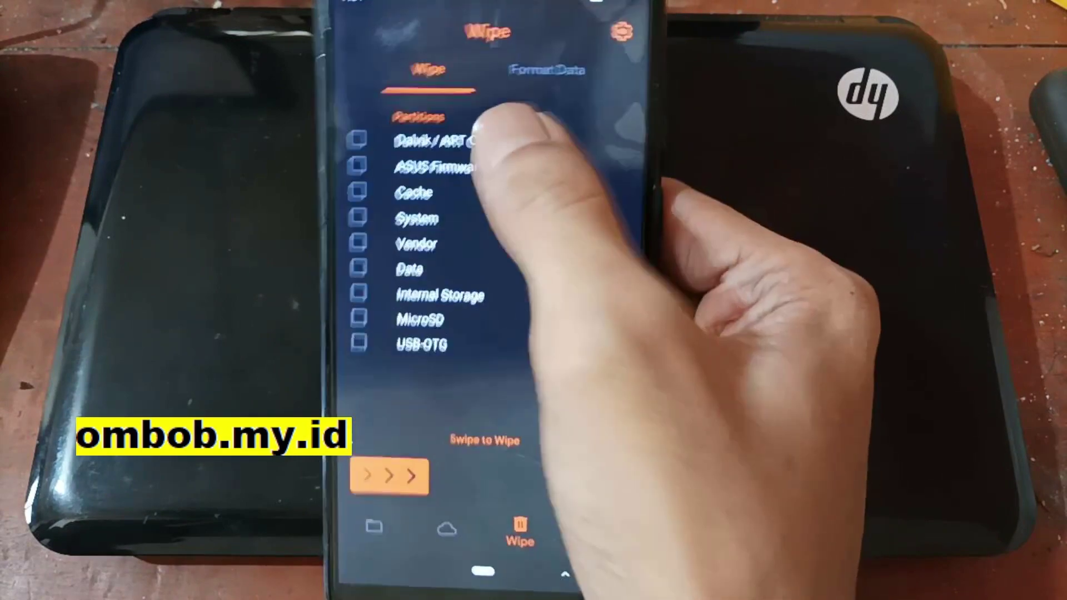
left_click(417, 139)
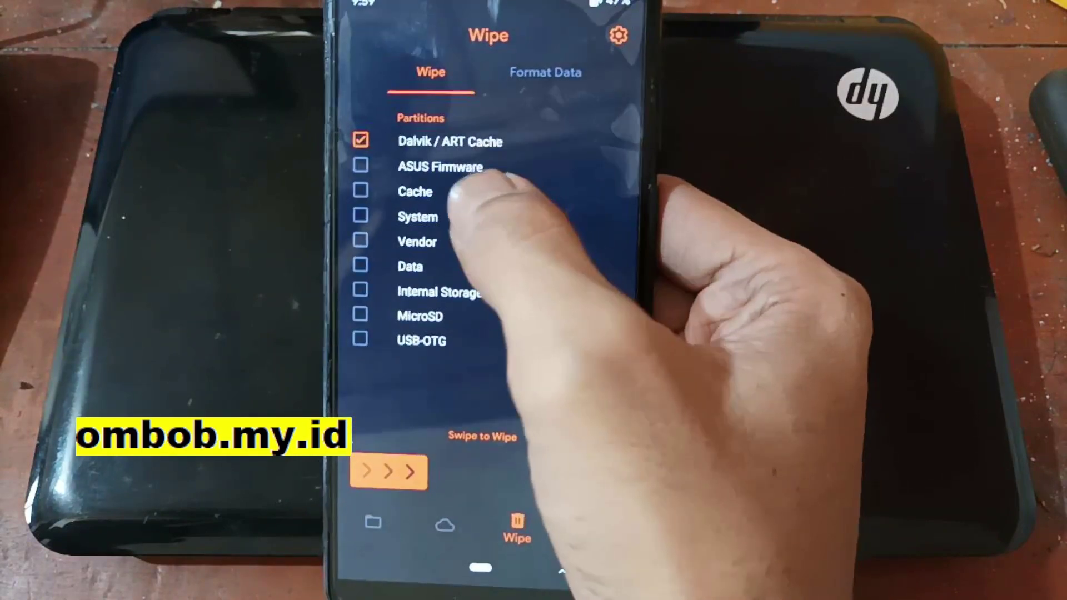
left_click(394, 184)
left_click(384, 256)
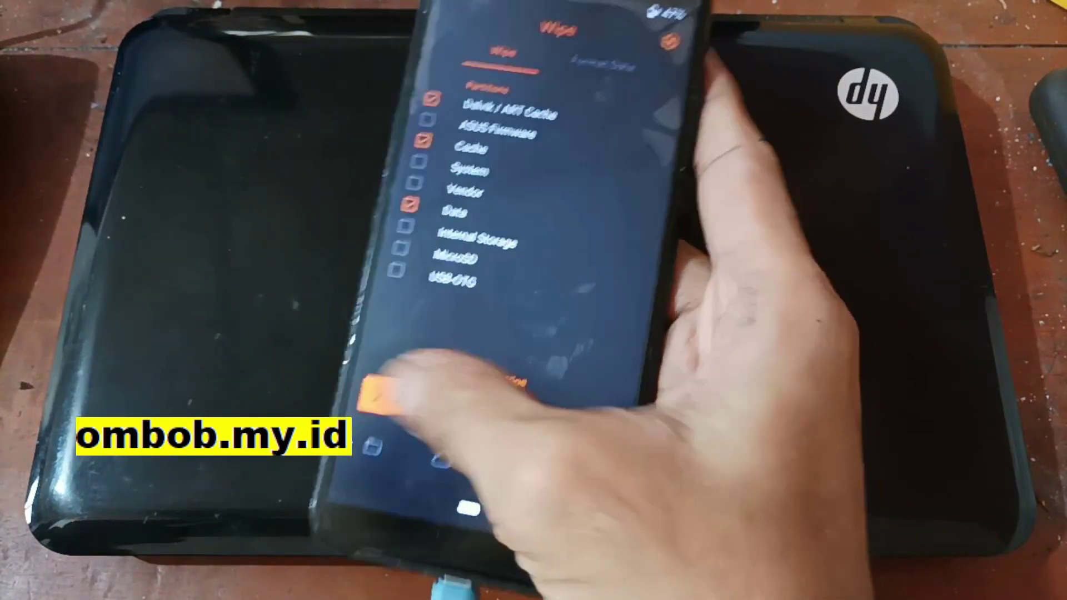
left_click_drag(389, 428, 578, 414)
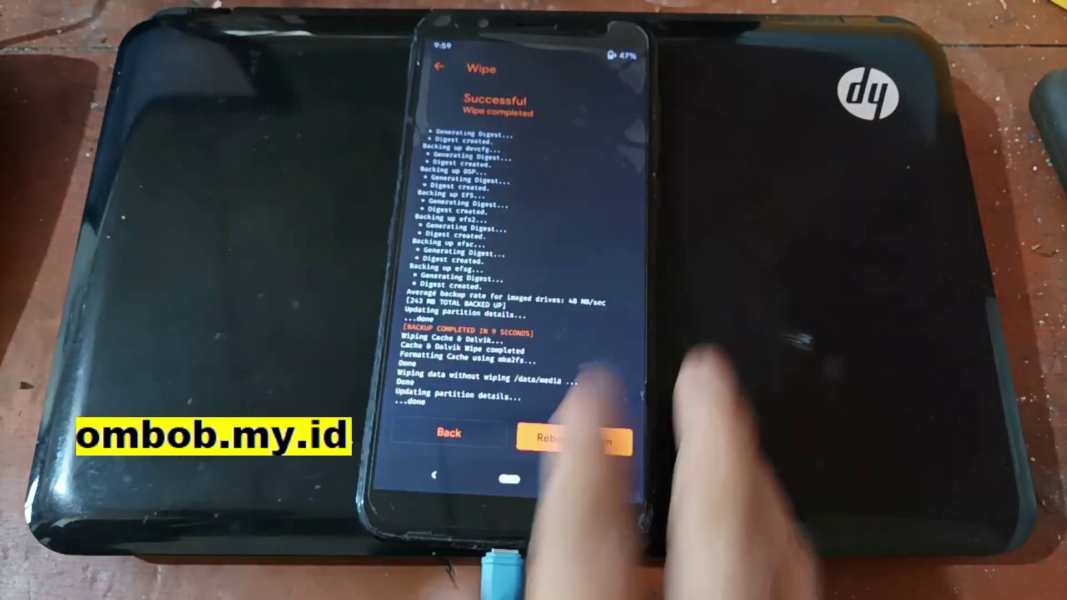
left_click(448, 438)
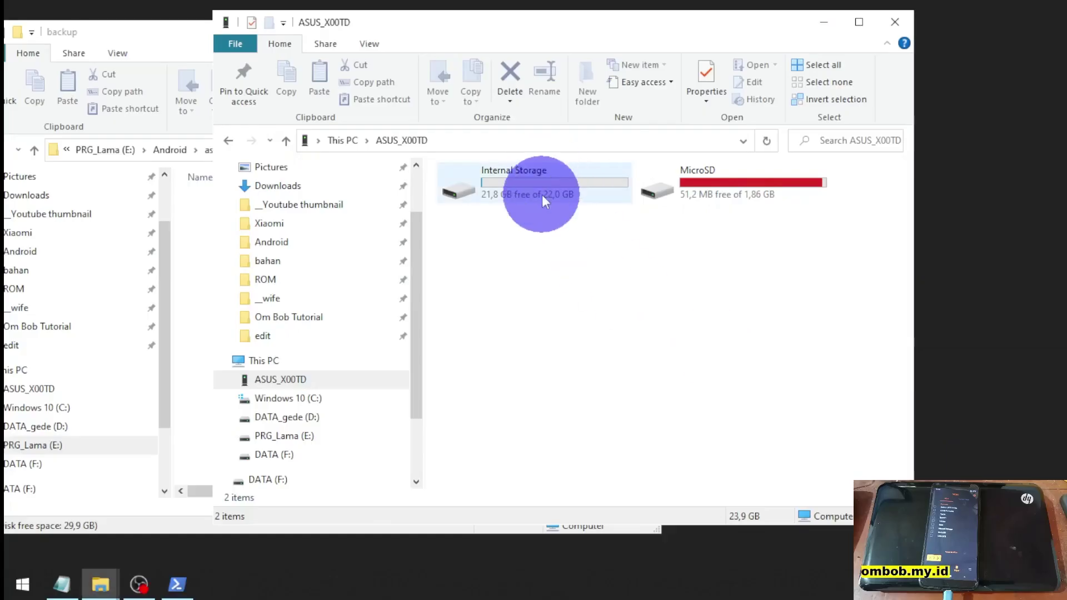
Copy the phone's Fox folder from Internal Storage into the PC's backup folder.
double_click(543, 195)
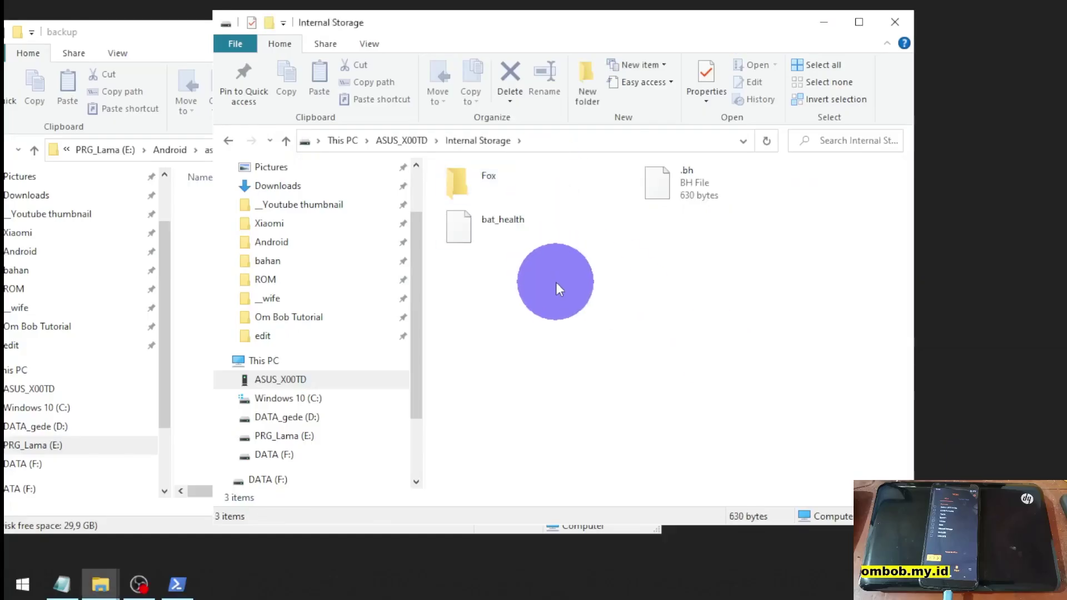
right_click(496, 184)
left_click(533, 306)
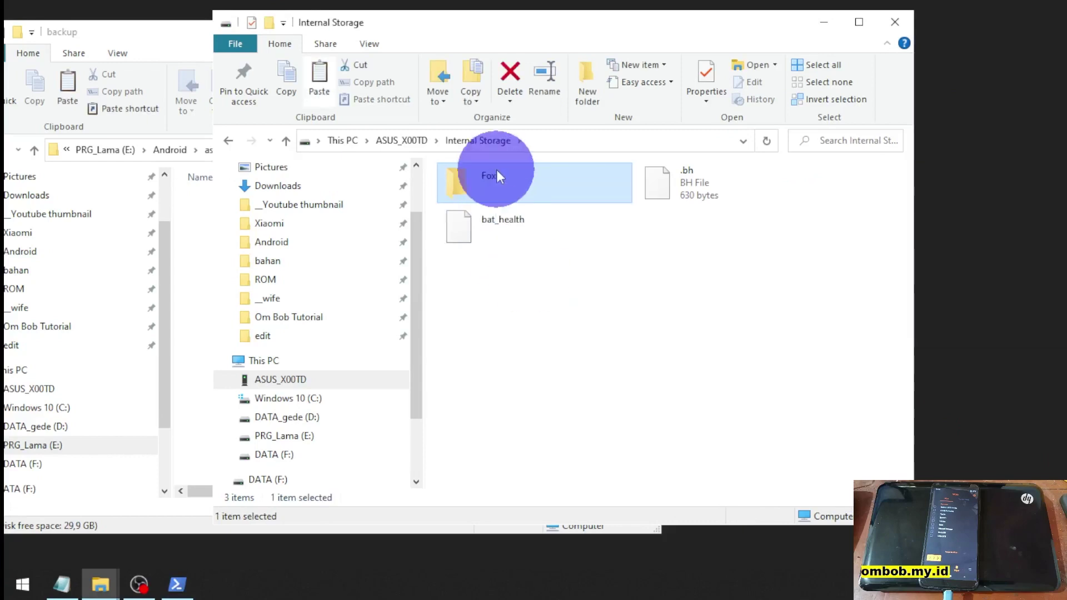
left_click(145, 50)
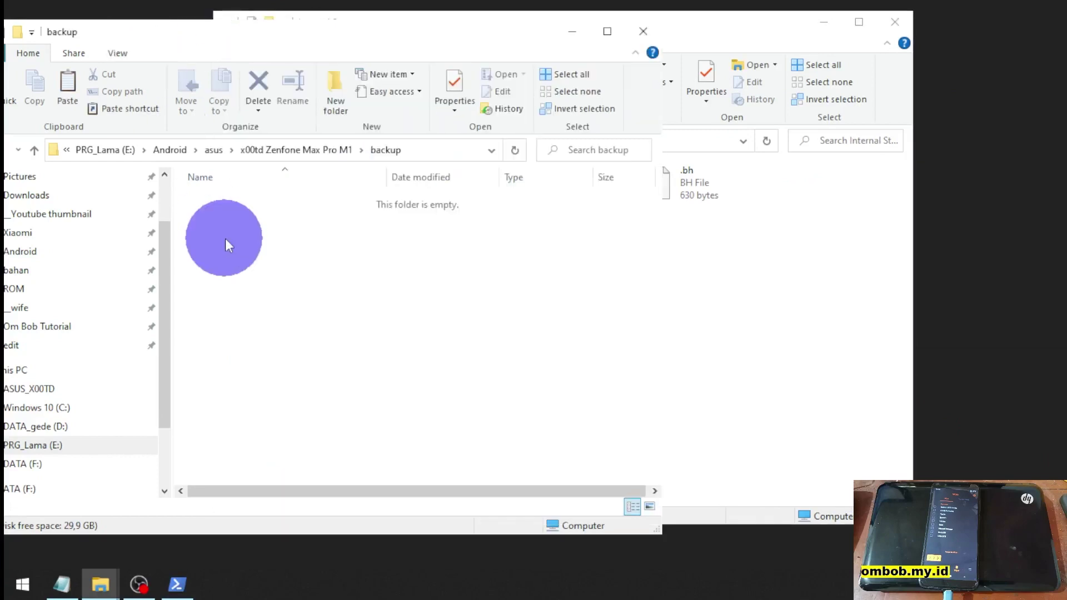
right_click(226, 237)
left_click(267, 345)
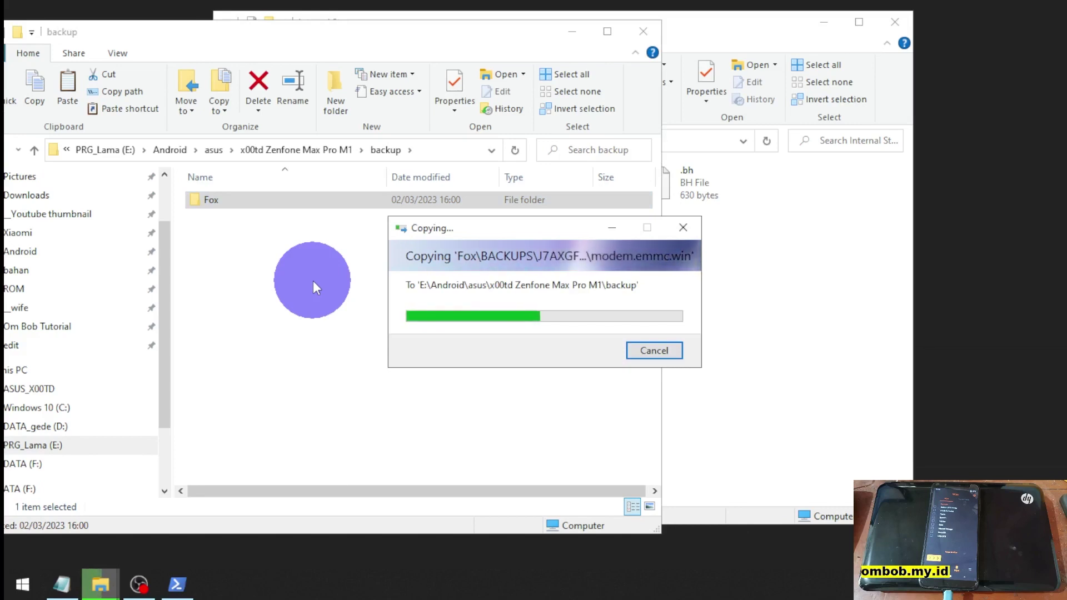
Open the CUSTOM\A13 folder with the PixelExperience zip, then bring Internal Storage forward.
left_click(304, 159)
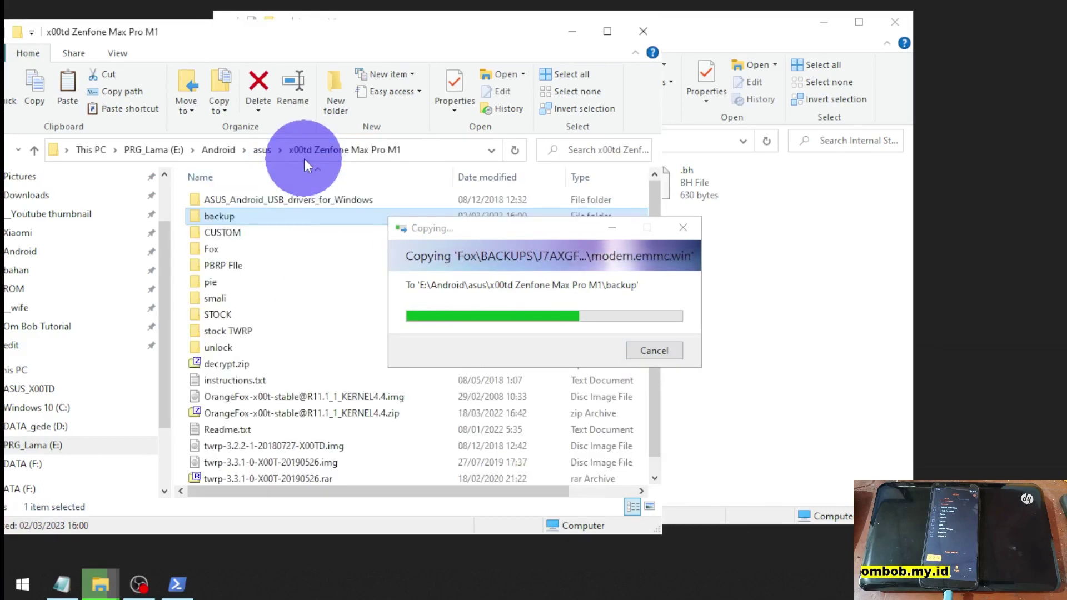
double_click(261, 232)
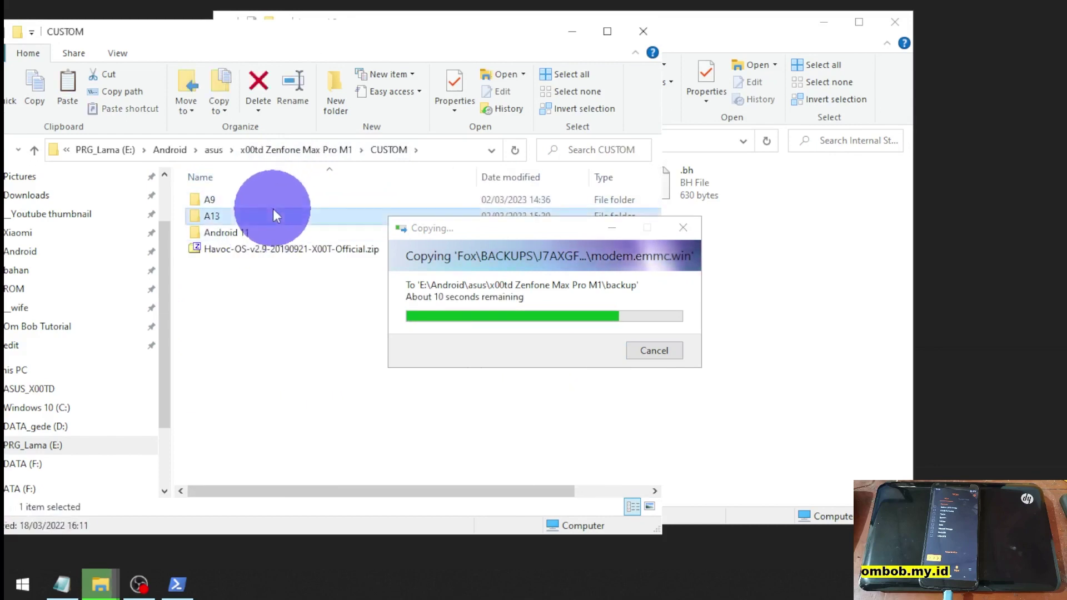
double_click(272, 214)
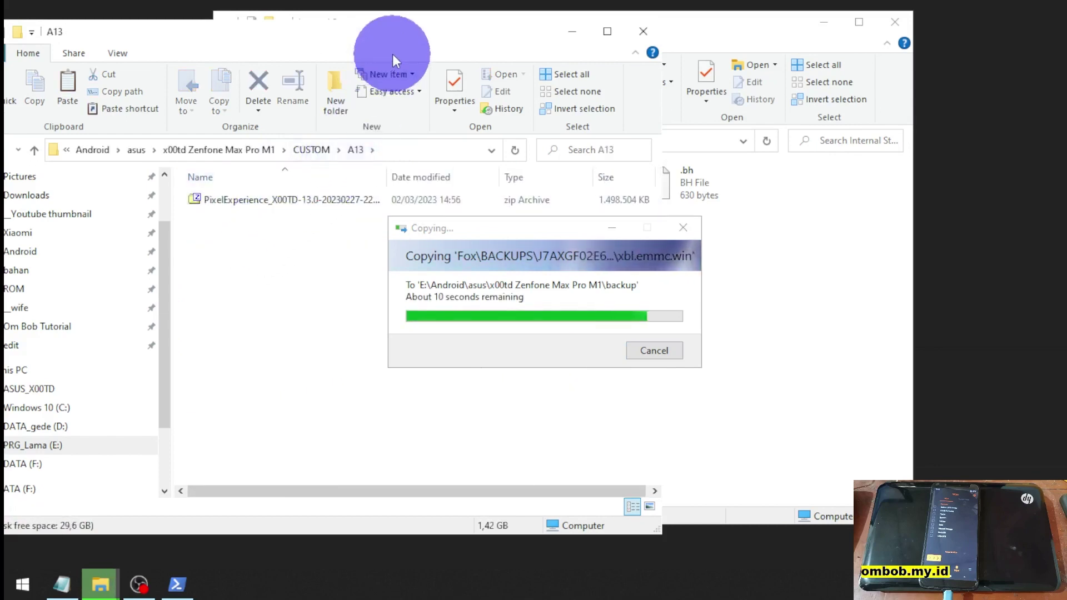
left_click(725, 48)
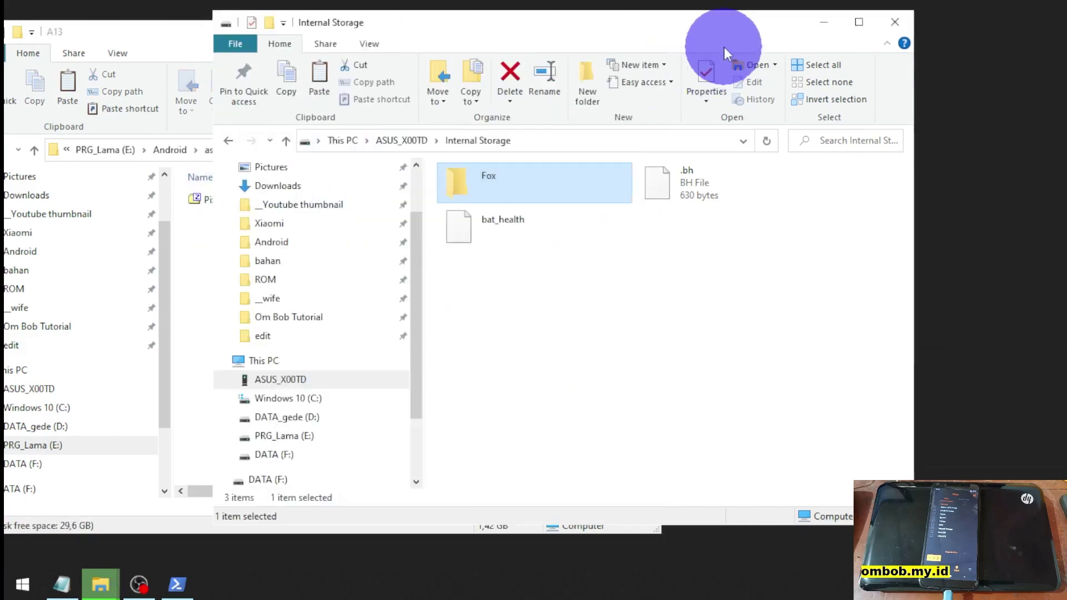
left_click(202, 245)
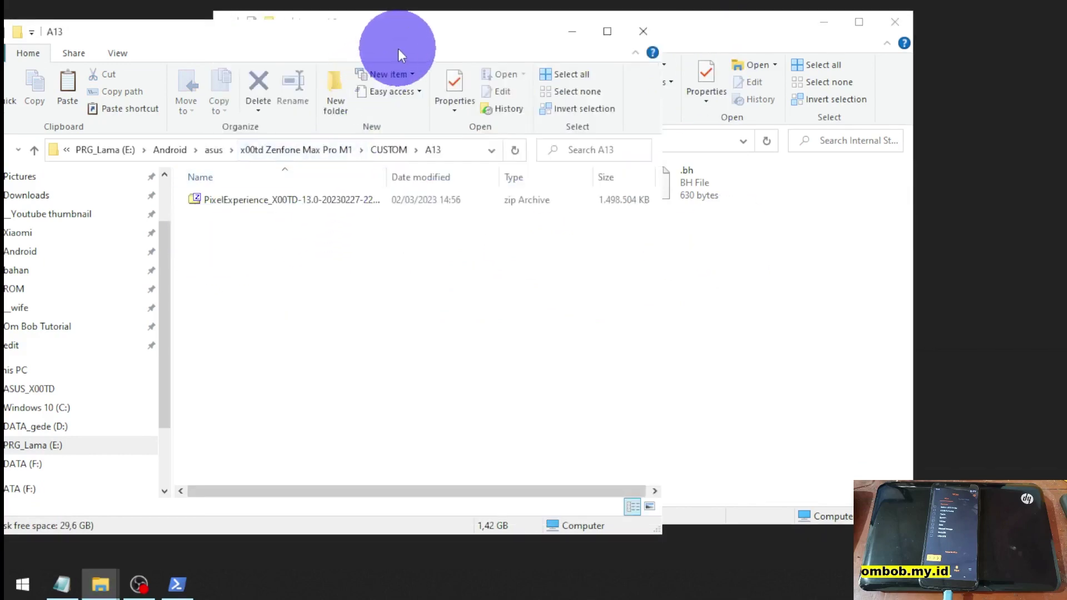
left_click(359, 201)
left_click(345, 256)
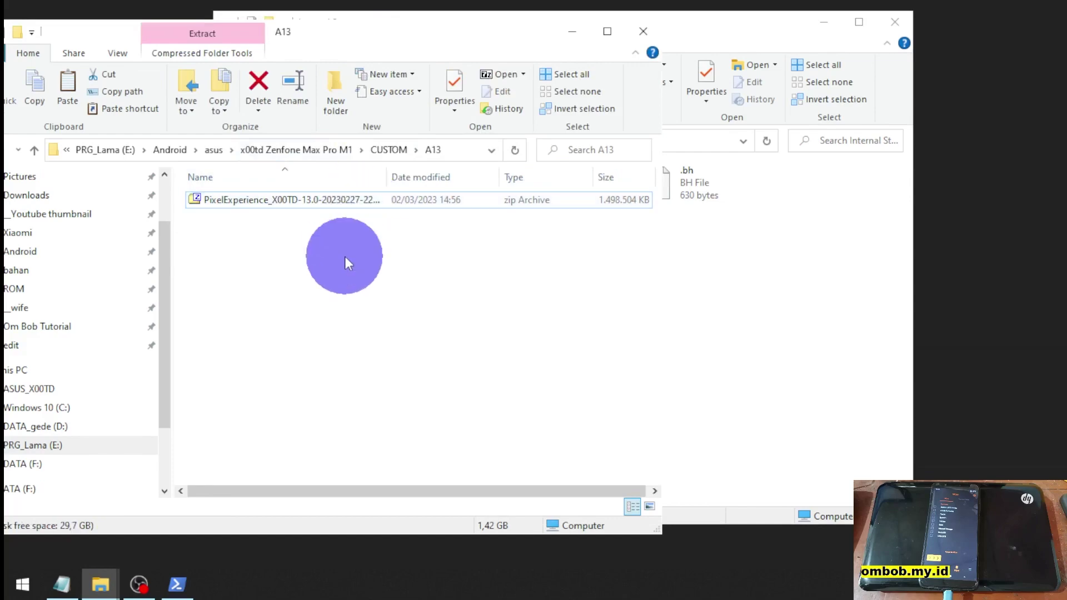
left_click(759, 283)
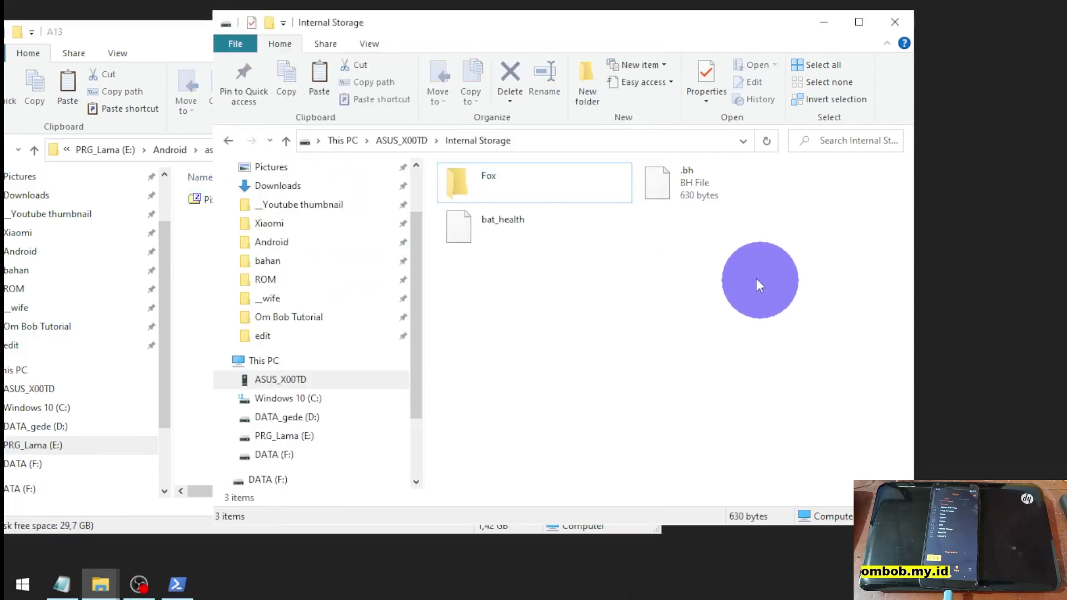
Switch OBS Studio to the OBScam scene showing the phone.
left_click(139, 584)
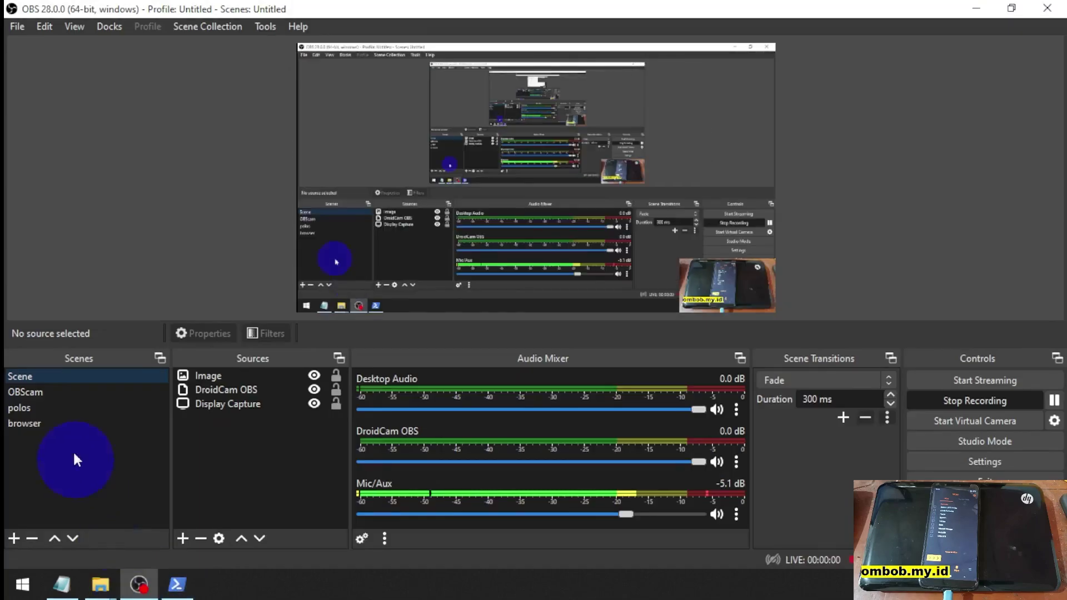
left_click(81, 393)
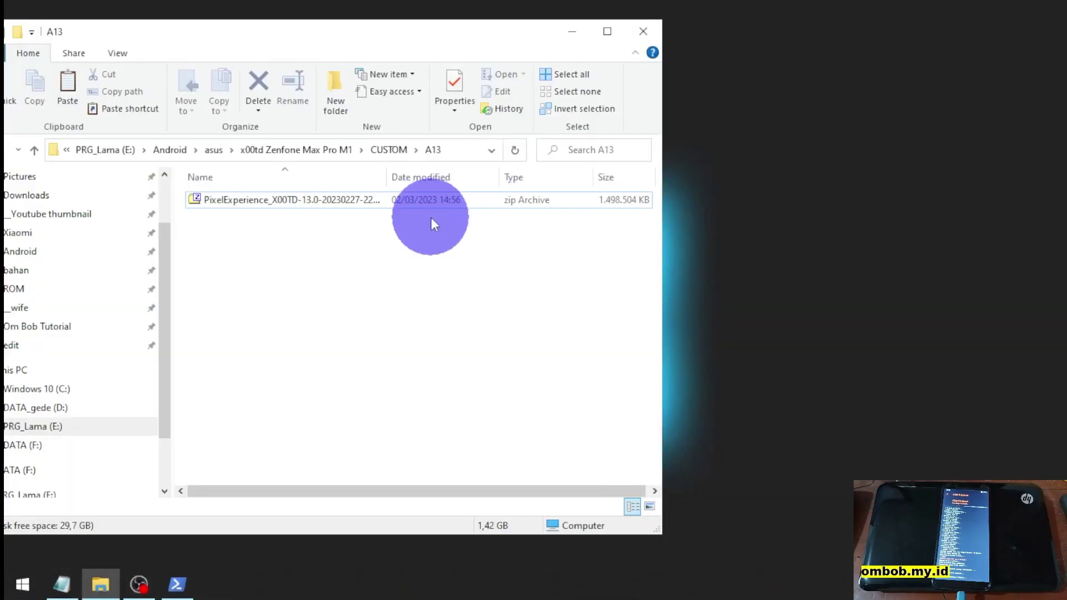
Run 'adb sideload' with the PixelExperience Android 13 zip in PowerShell.
left_click(184, 583)
left_click(456, 322)
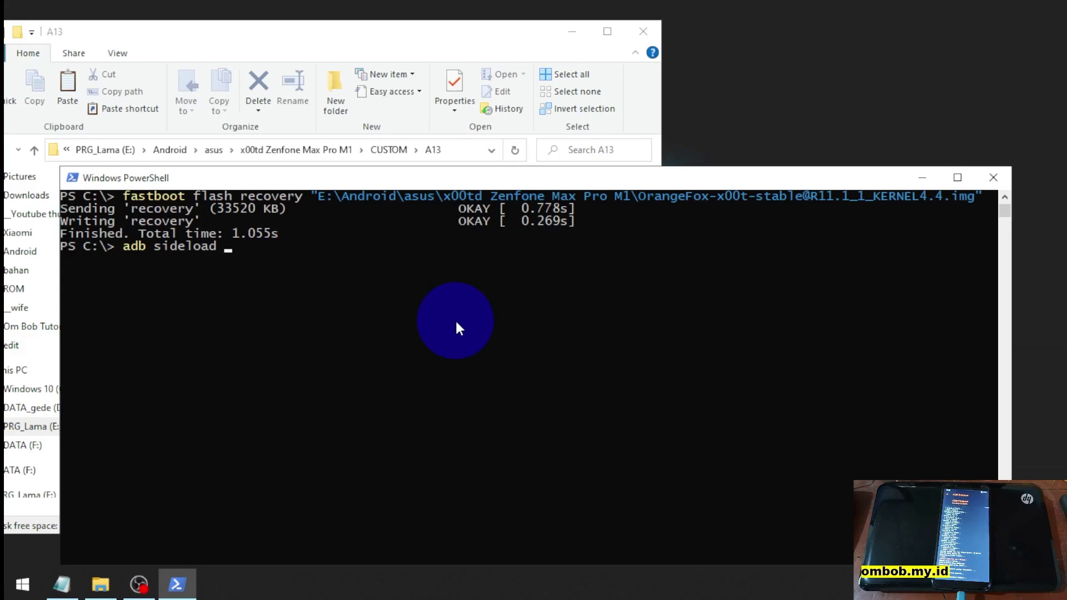
left_click(492, 35)
left_click_drag(309, 201, 723, 184)
left_click(723, 182)
key("Return")
Rearrange the A13 and PowerShell windows to watch sideload progress, then open OBS projector options.
double_click(435, 39)
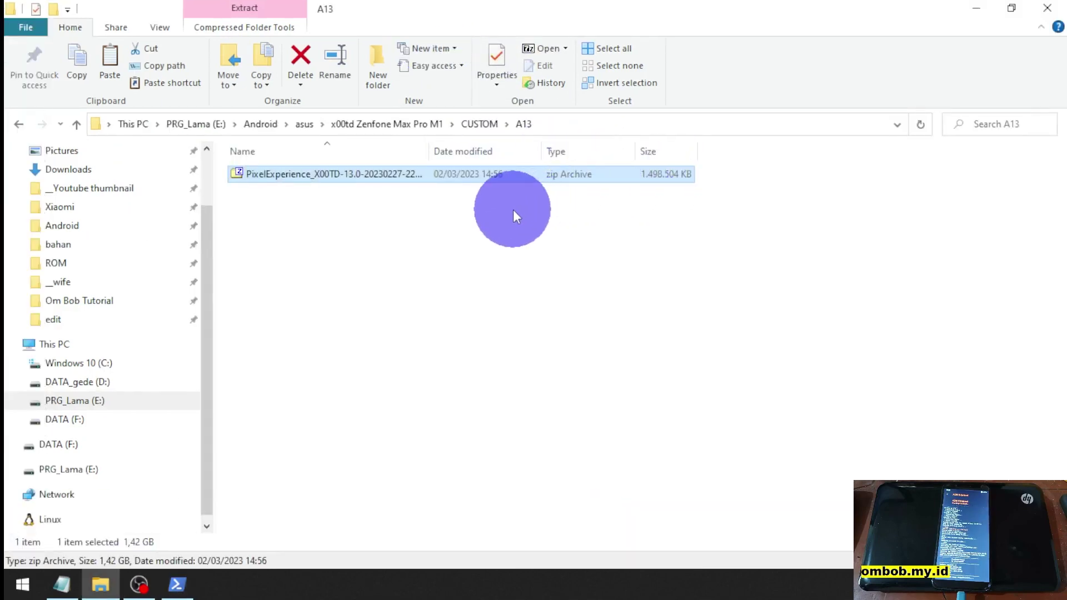
double_click(490, 4)
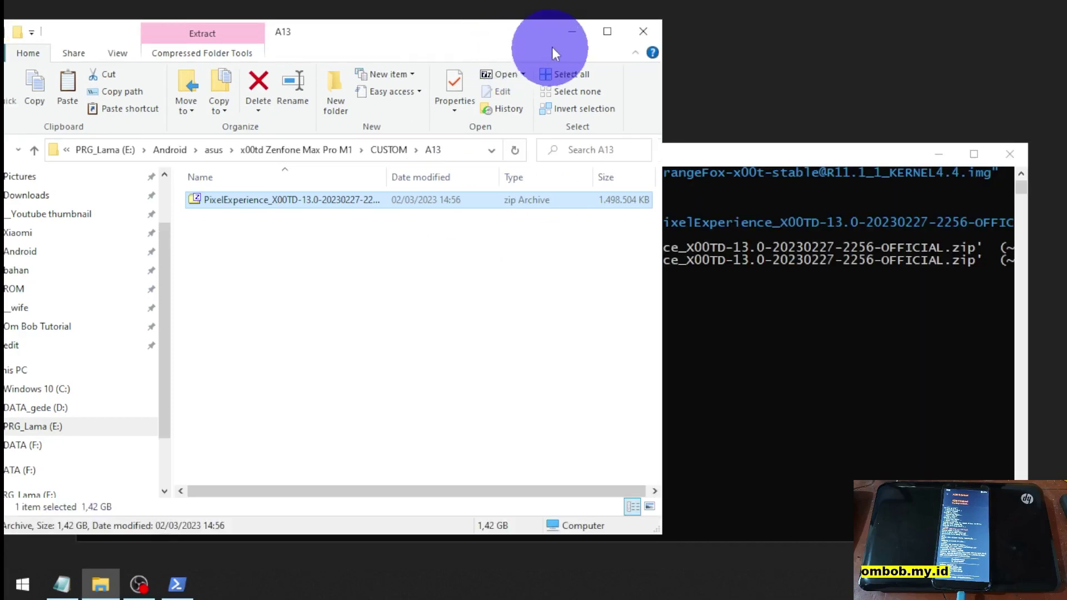
double_click(490, 40)
left_click_drag(420, 152, 516, 144)
left_click(465, 234)
left_click(977, 9)
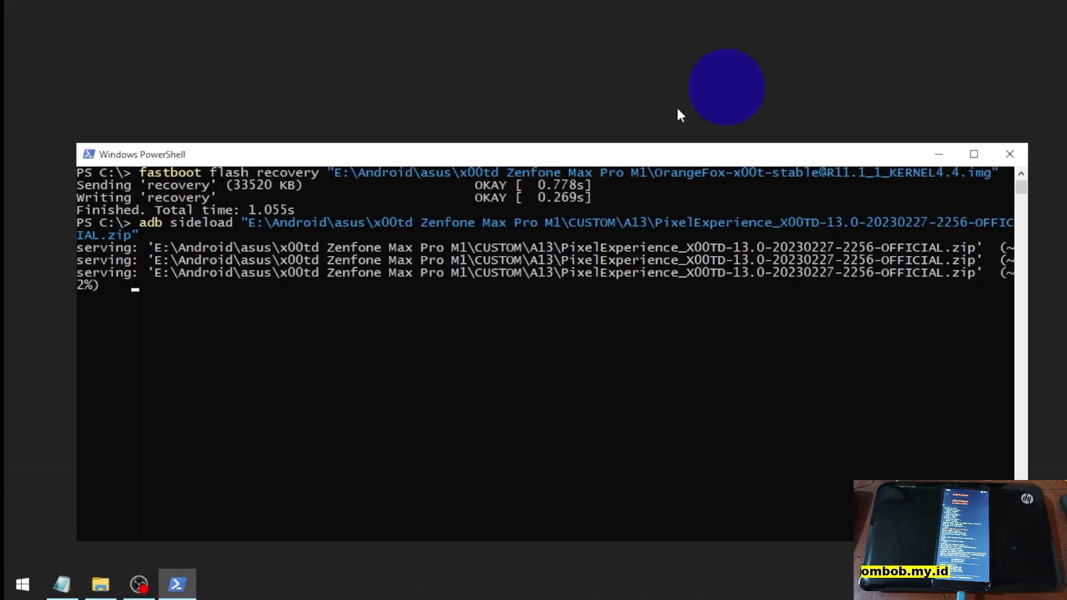
left_click_drag(560, 152, 549, 129)
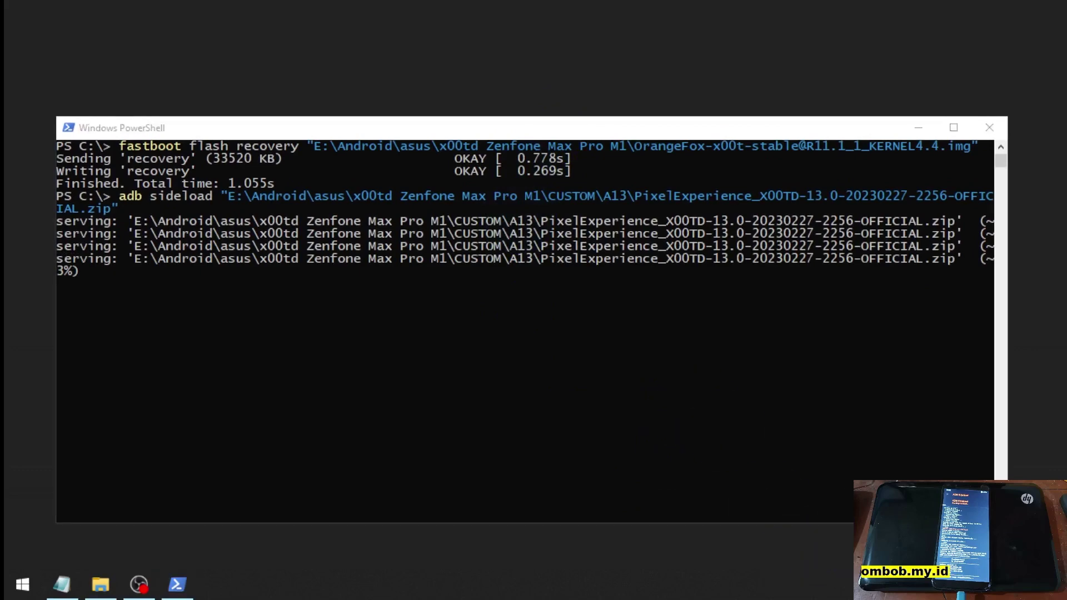
left_click(927, 471)
left_click(692, 308)
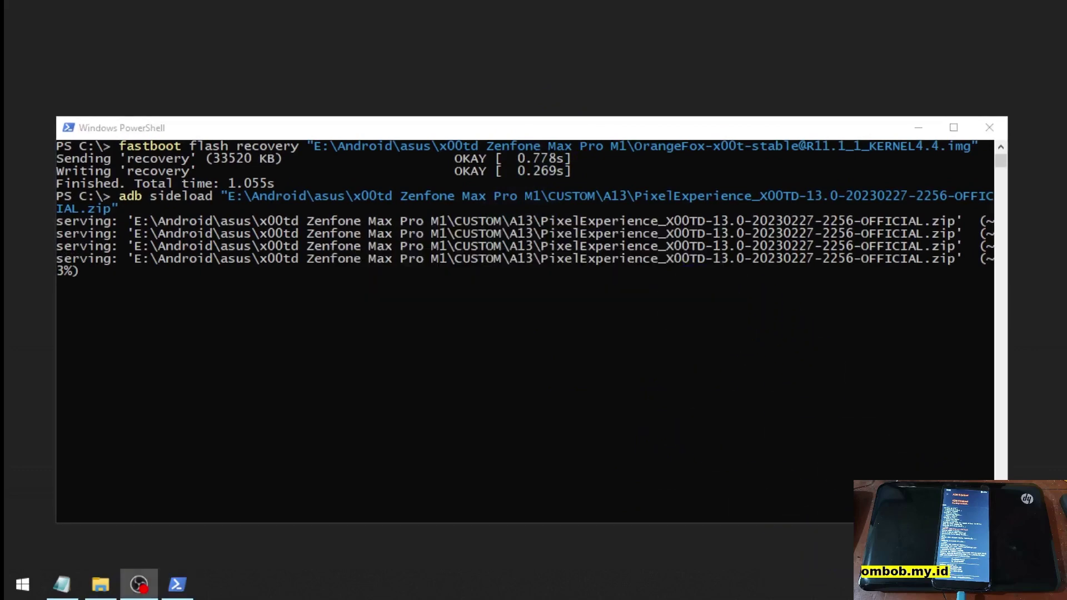
right_click(886, 418)
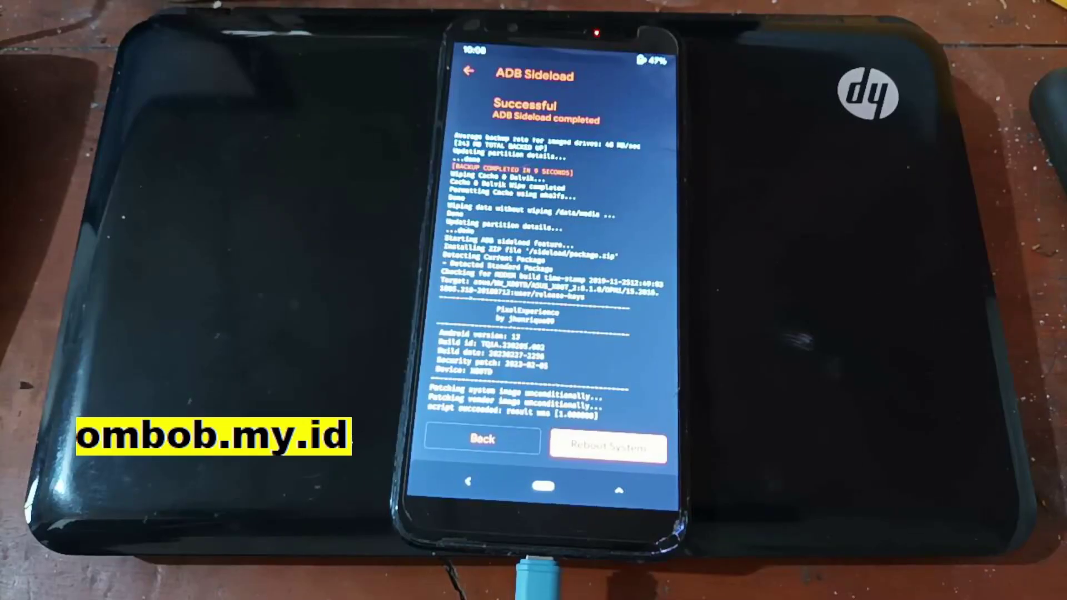
Format Data from OrangeFox's Wipe menu, confirming with 'yes'.
left_click(543, 486)
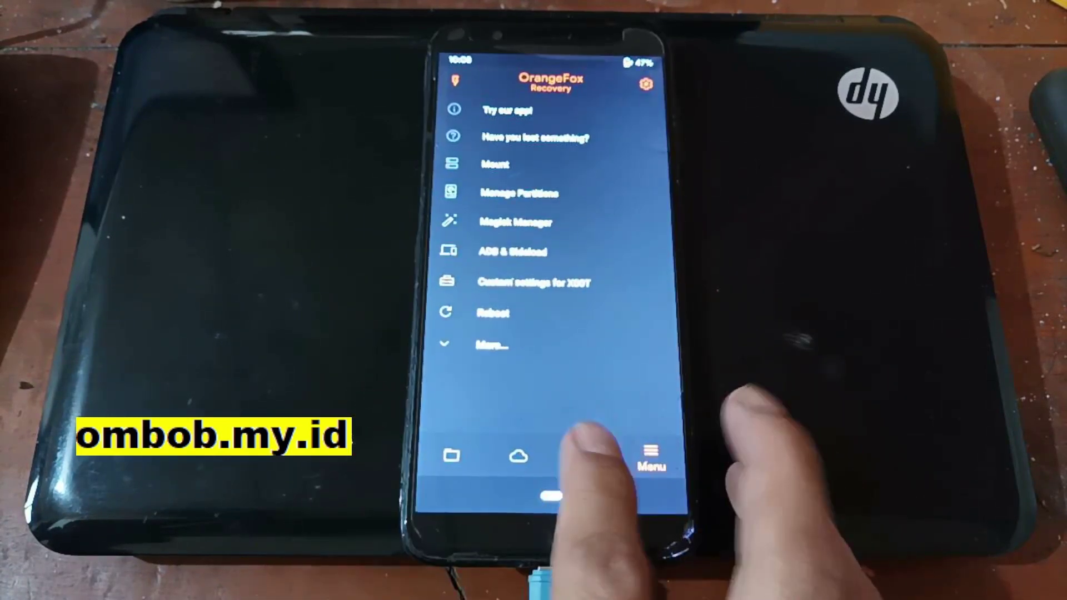
left_click(585, 456)
left_click(593, 105)
type("yes")
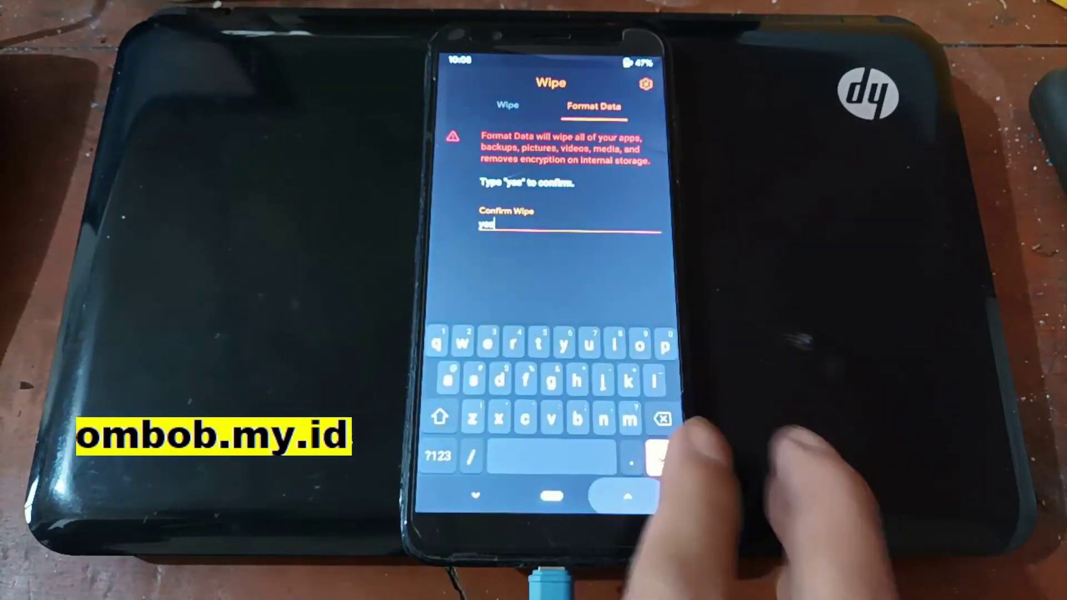
key("Return")
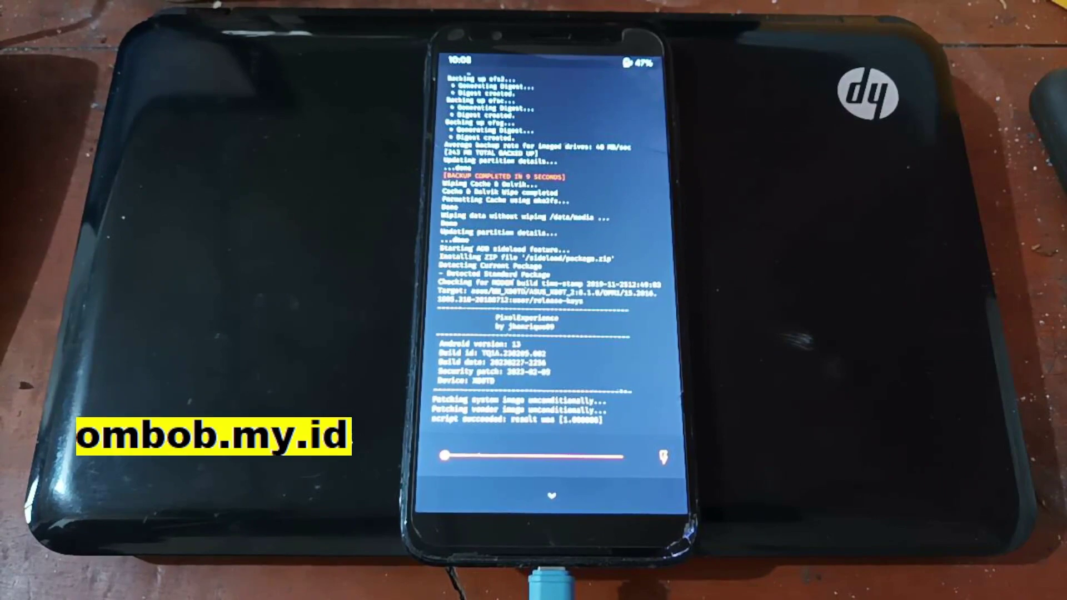
scroll(617, 250, "up", 2)
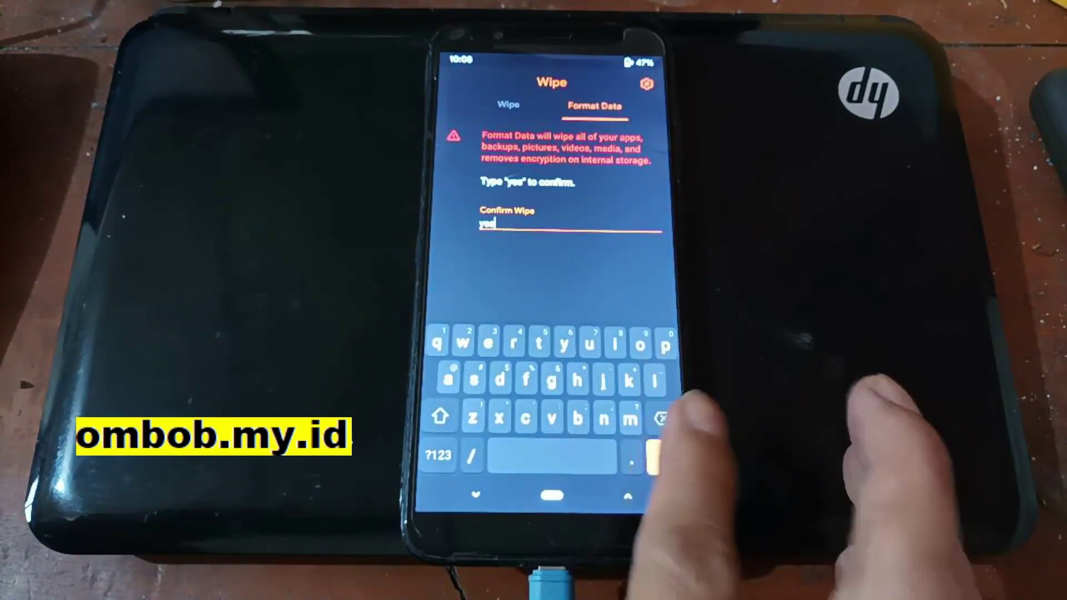
key("Return")
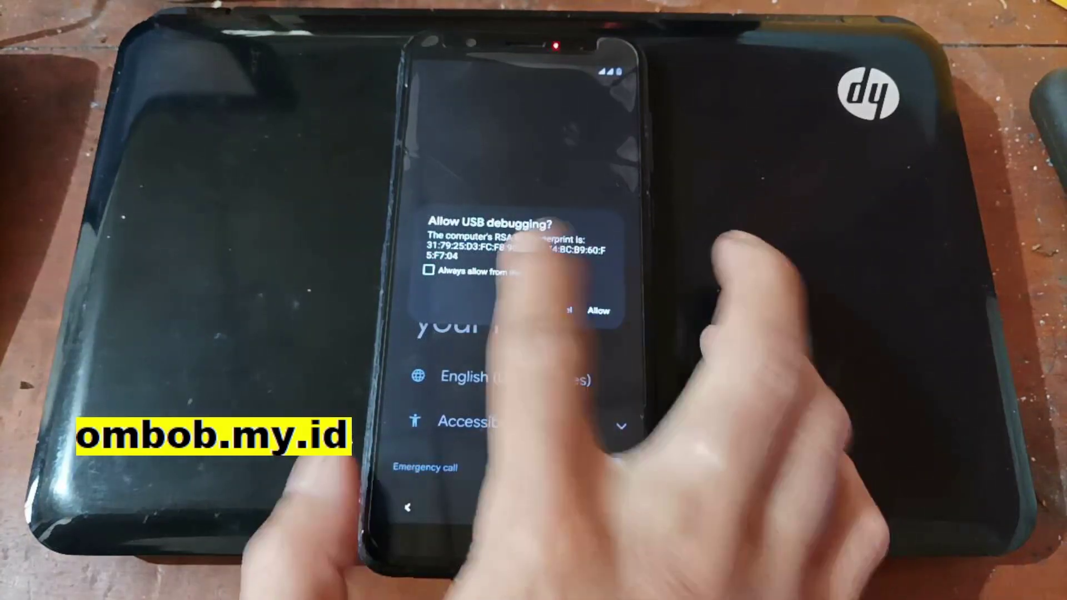
Always allow USB debugging from this computer and choose English (United States) as the language.
left_click(428, 270)
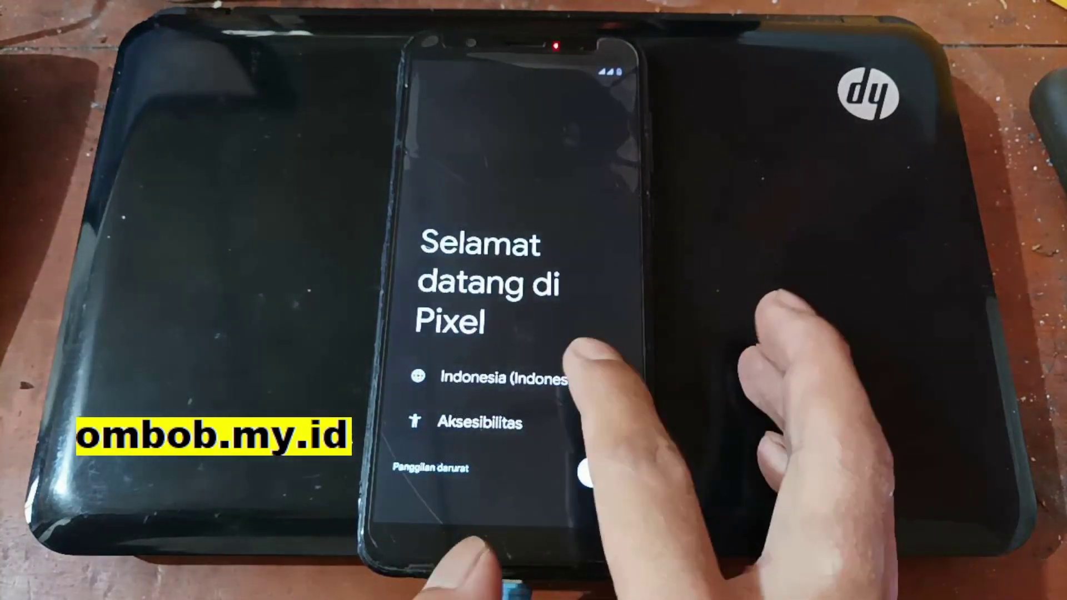
left_click(556, 378)
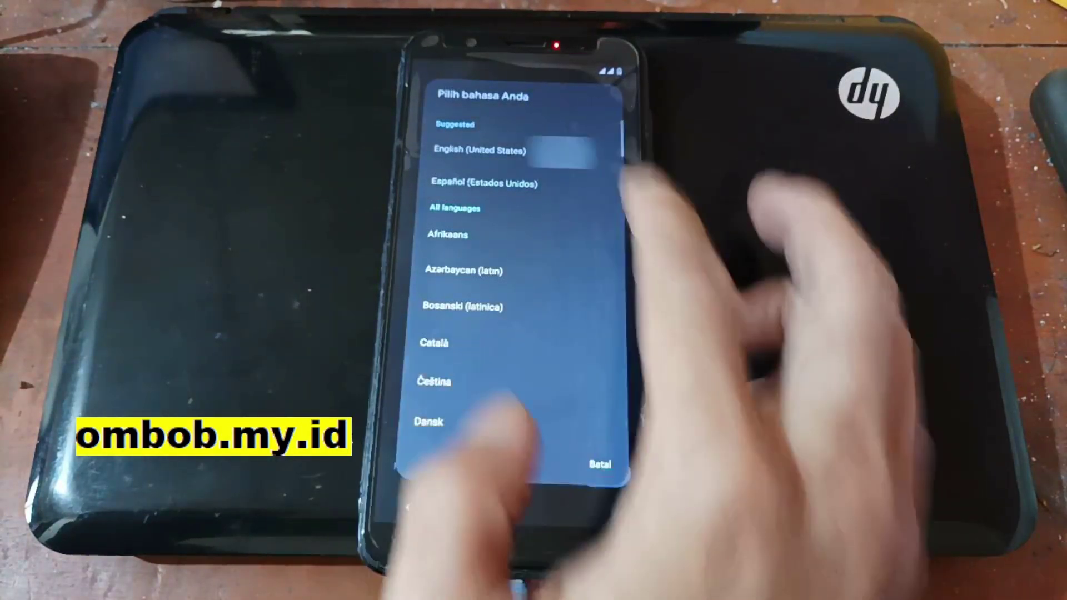
left_click(480, 151)
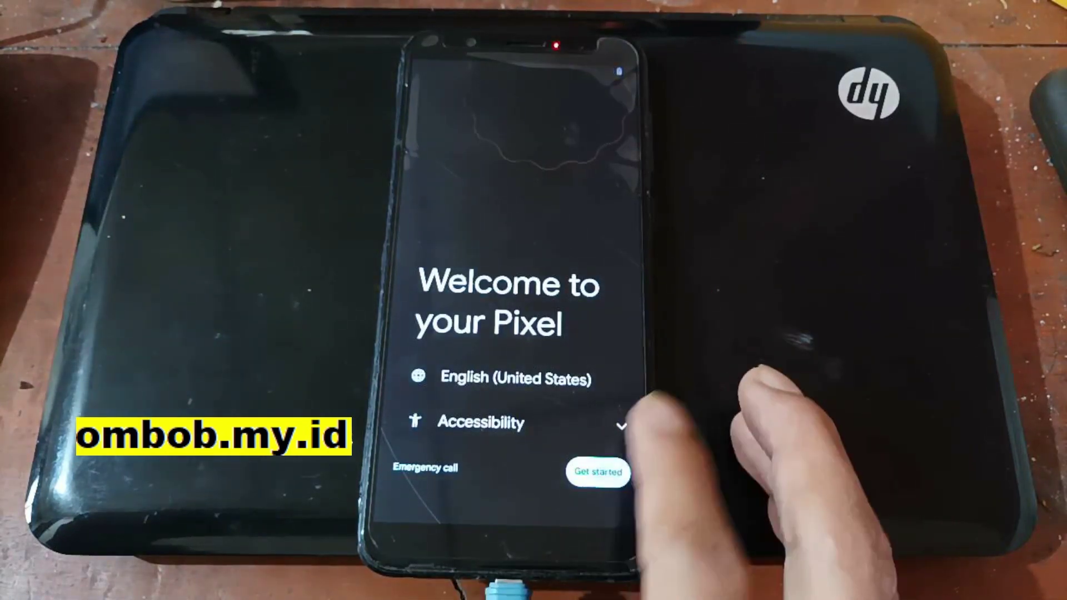
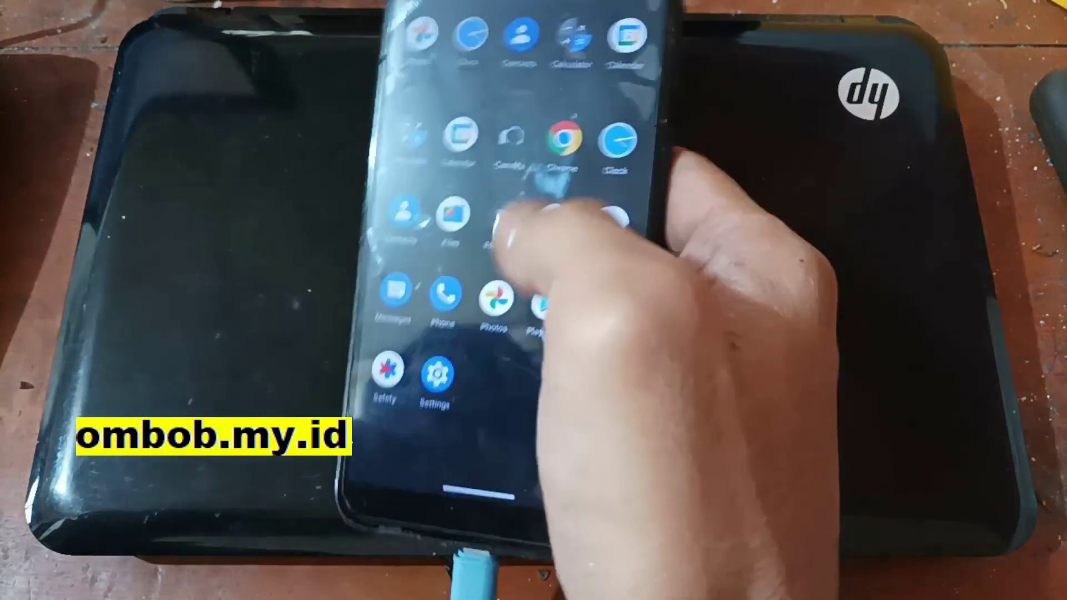
Close the launcher's app drawer, then pull down the fully expanded Quick Settings panel.
left_click_drag(517, 212, 508, 233)
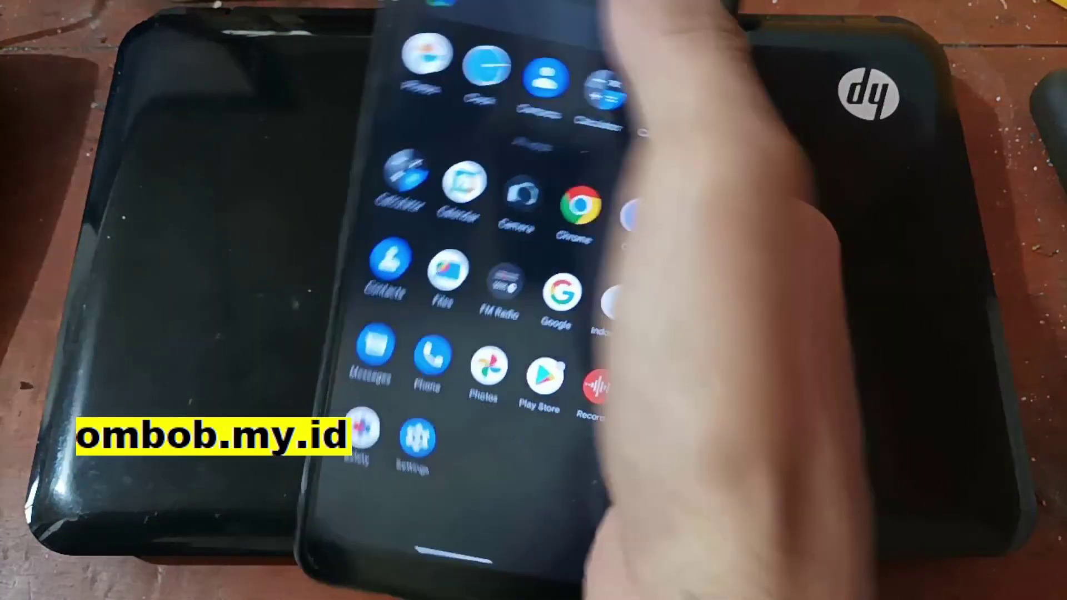
left_click_drag(556, 33, 526, 239)
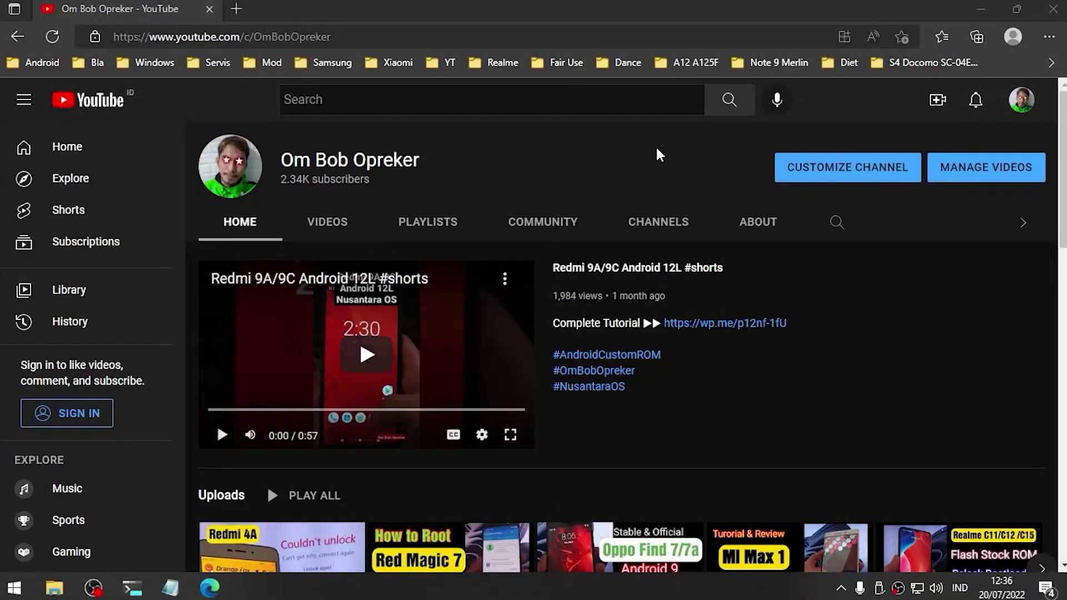
Skim the channel home page, then switch to the VIDEOS tab.
scroll(268, 315, "down", 5)
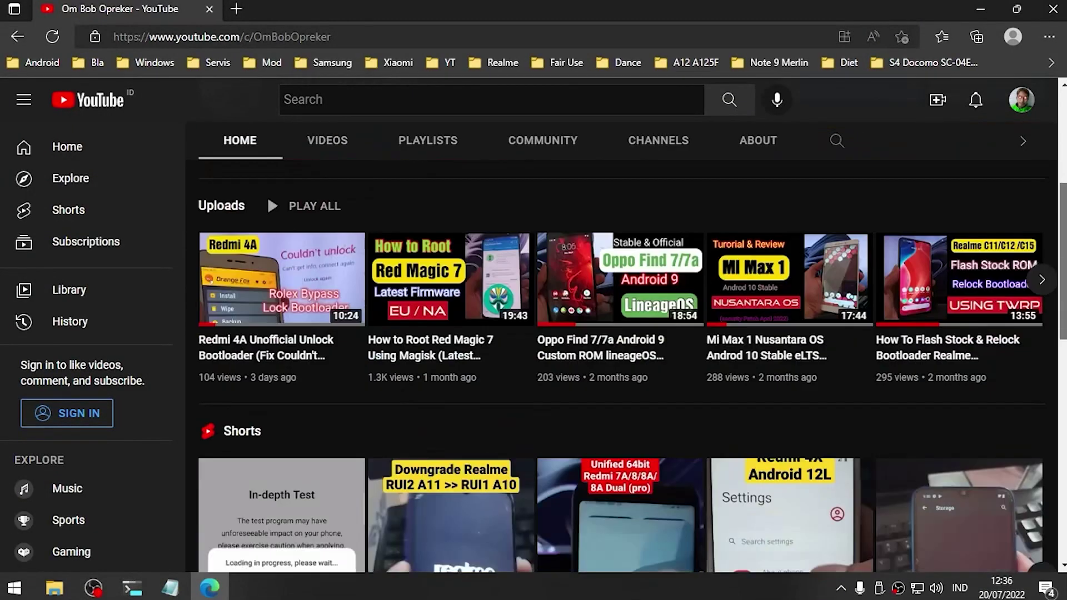
scroll(268, 315, "up", 5)
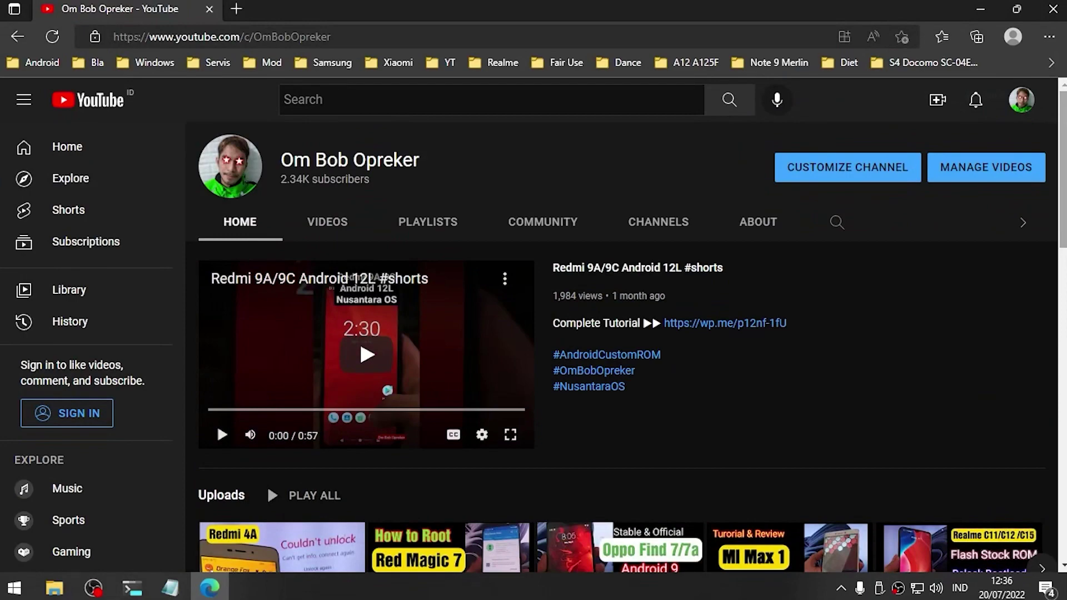
scroll(1056, 156, "down", 5)
scroll(622, 342, "down", 3)
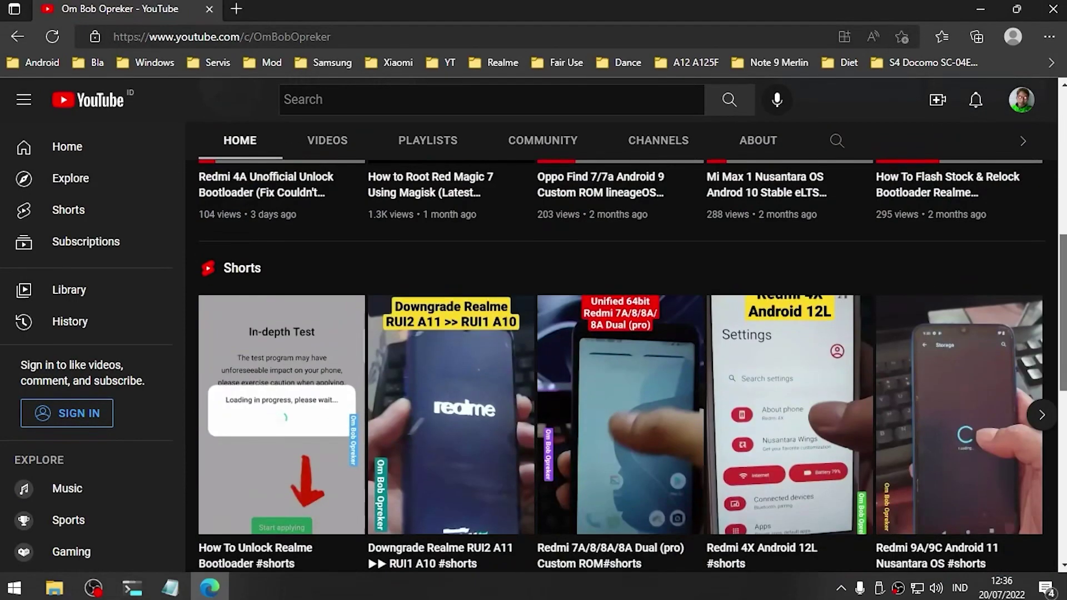
scroll(303, 144, "up", 5)
left_click(303, 145)
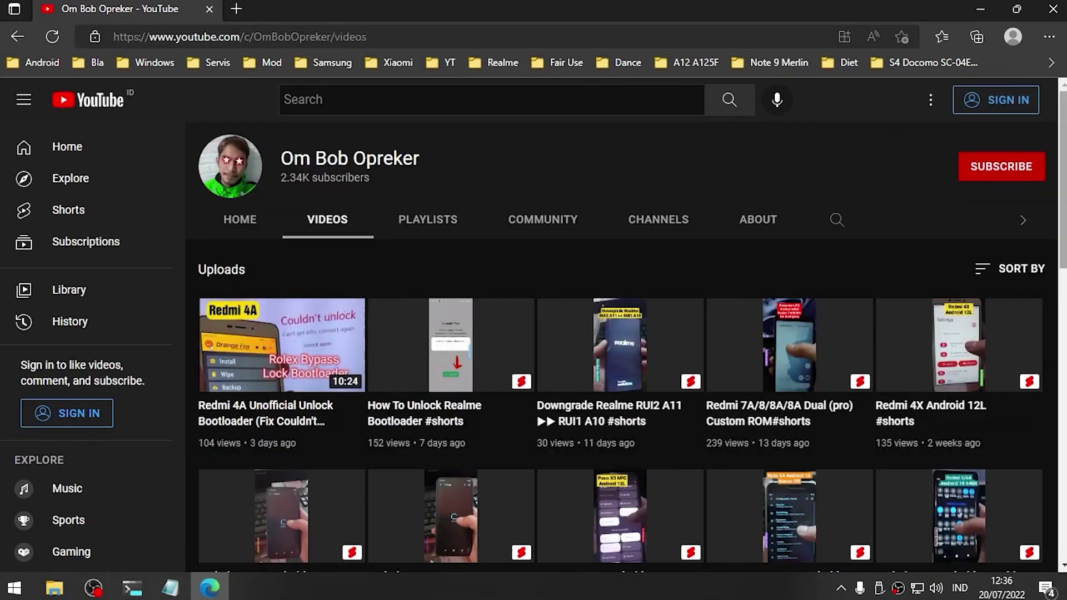
Scroll through the uploads grid, from the Redmi 4A bootloader unlock video down, and back up.
scroll(1060, 250, "down", 6)
scroll(1043, 395, "down", 8)
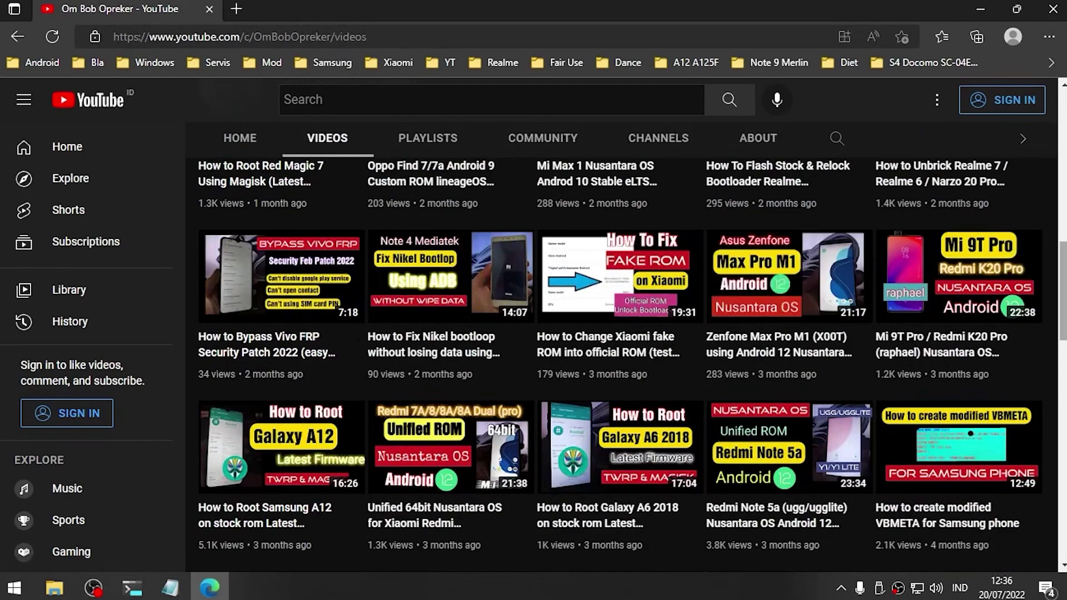
scroll(1063, 318, "down", 5)
scroll(1063, 318, "up", 15)
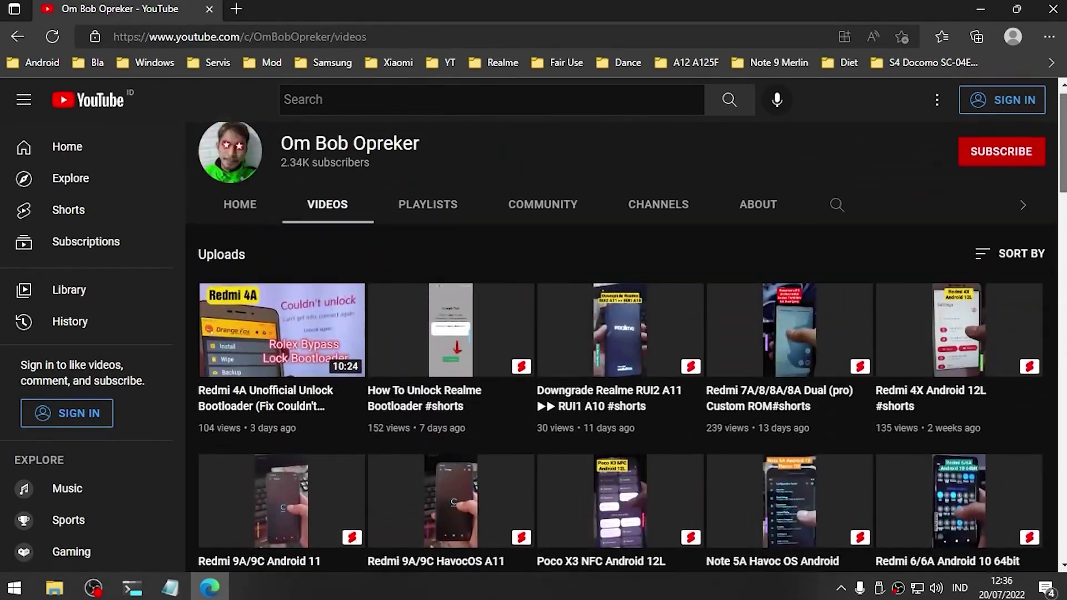
scroll(901, 290, "down", 15)
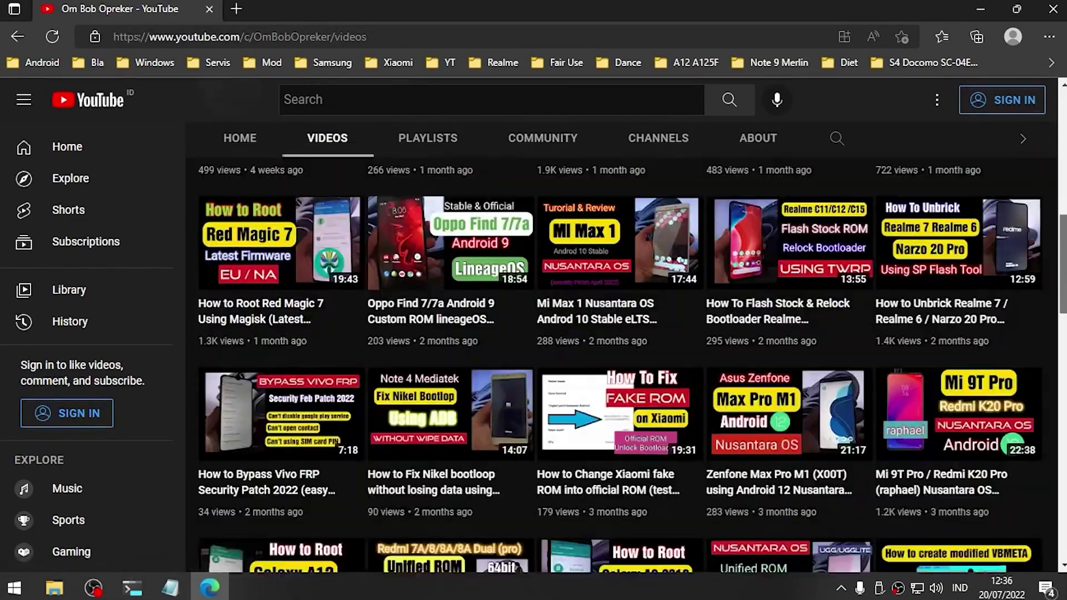
scroll(1064, 344, "down", 12)
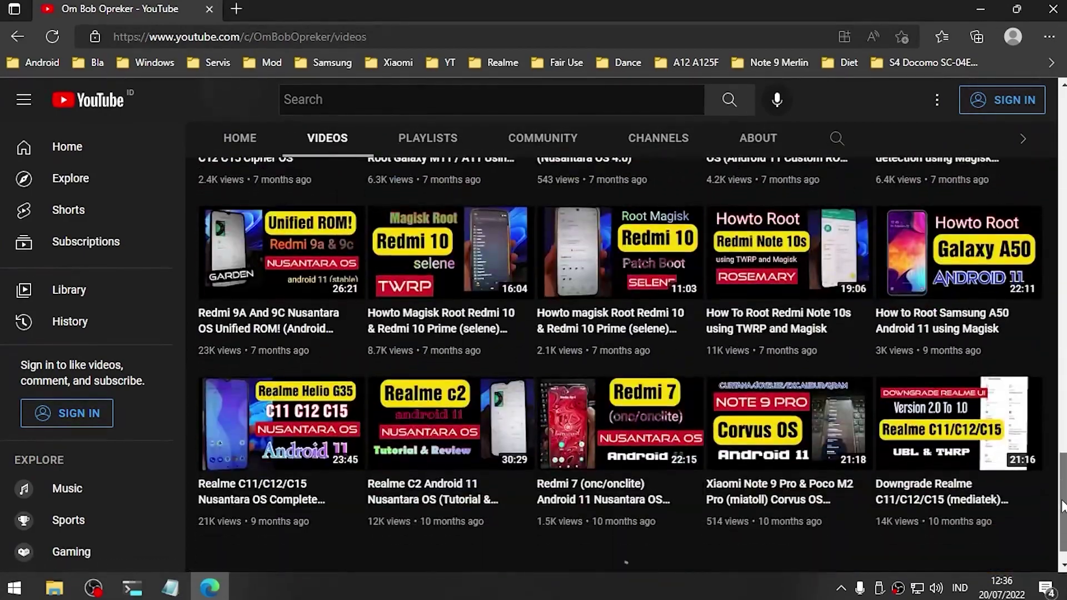
scroll(1062, 507, "down", 10)
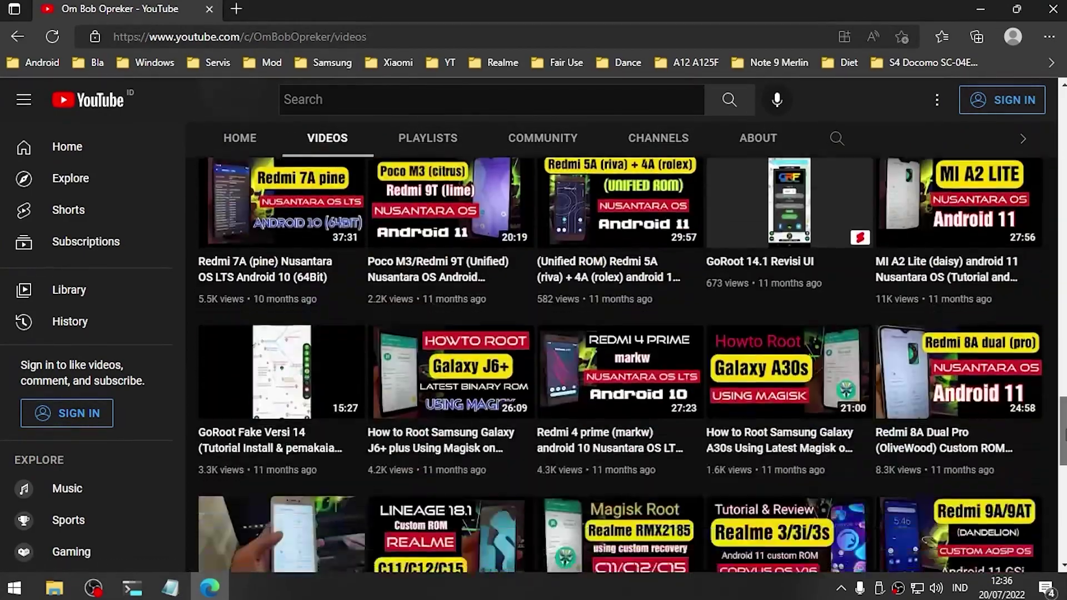
scroll(1063, 451, "up", 20)
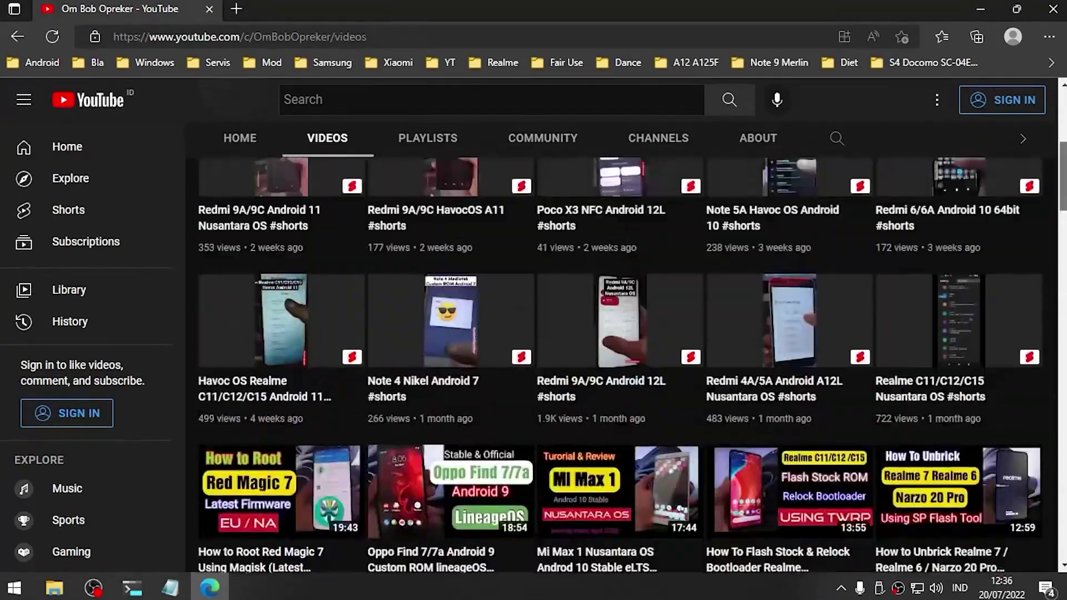
scroll(621, 356, "up", 4)
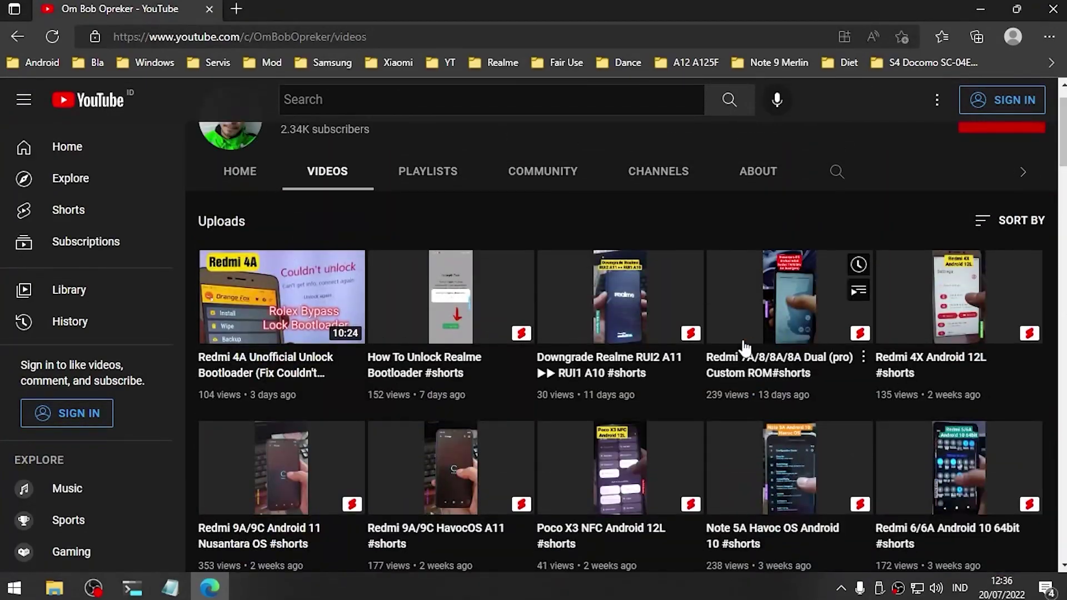
scroll(745, 347, "down", 20)
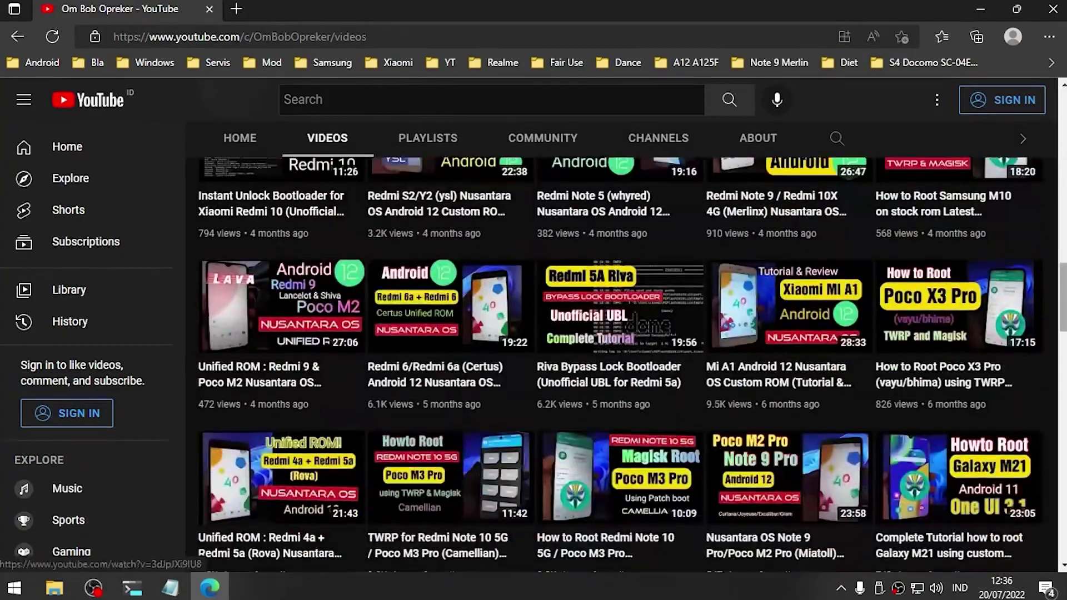
scroll(621, 356, "down", 3)
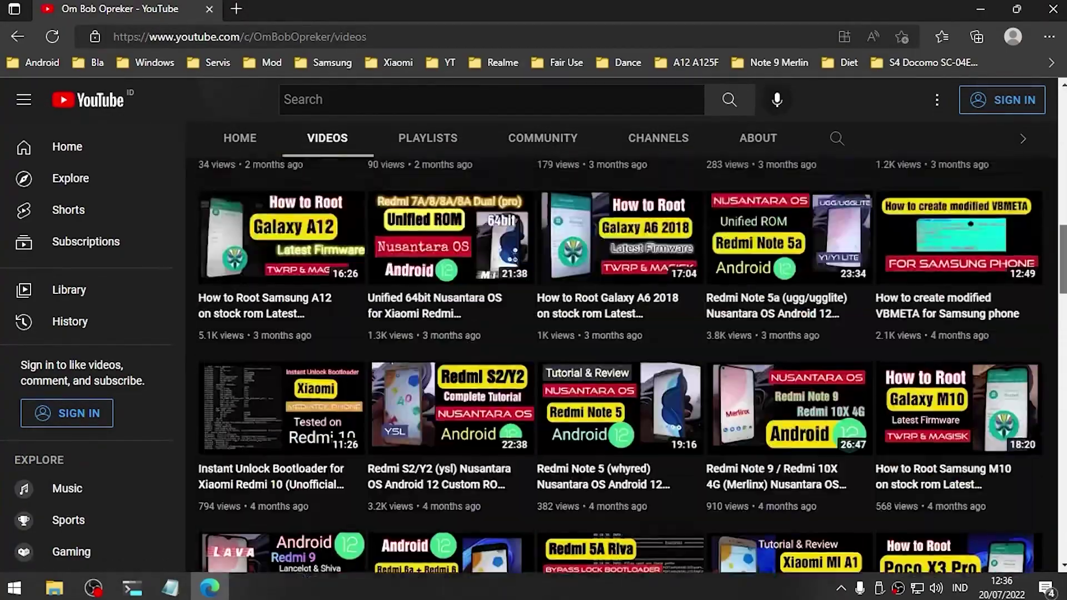
scroll(621, 355, "up", 2)
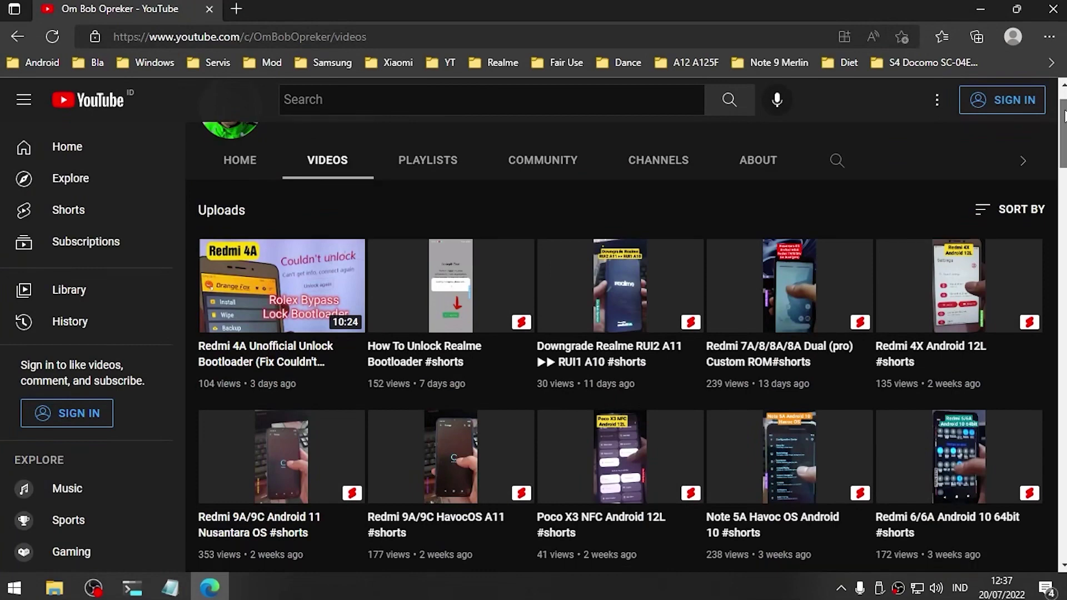
scroll(1065, 115, "up", 1)
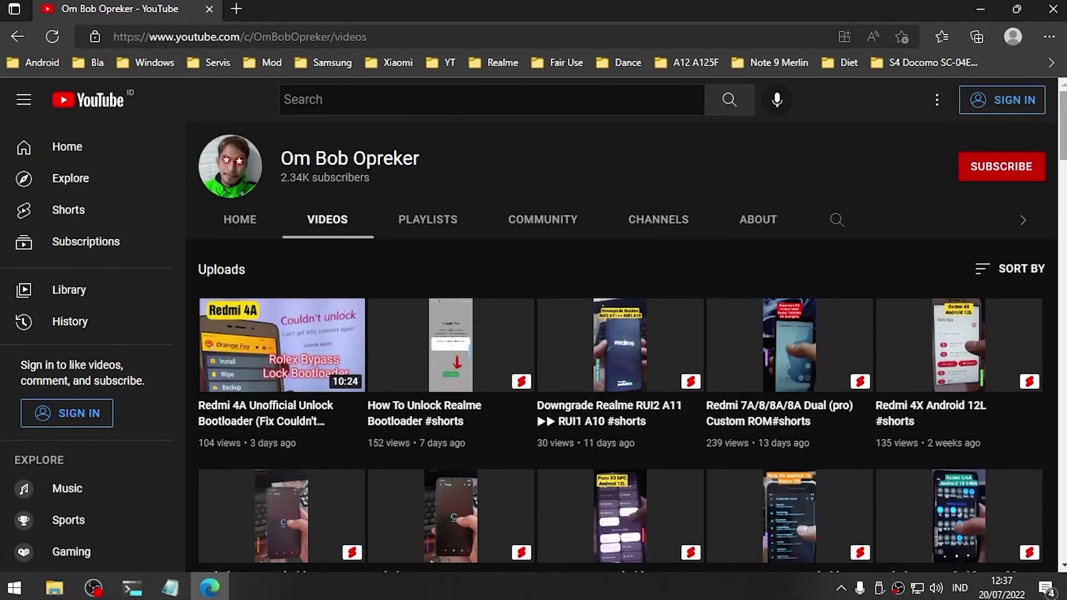